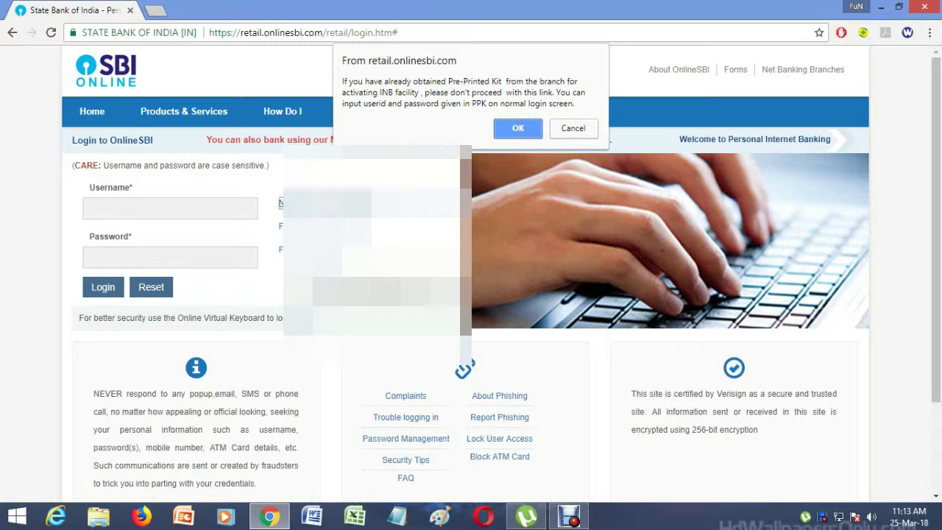
# Accept the pre-printed kit notice to open the New User Registration form
pyautogui.press('Return')
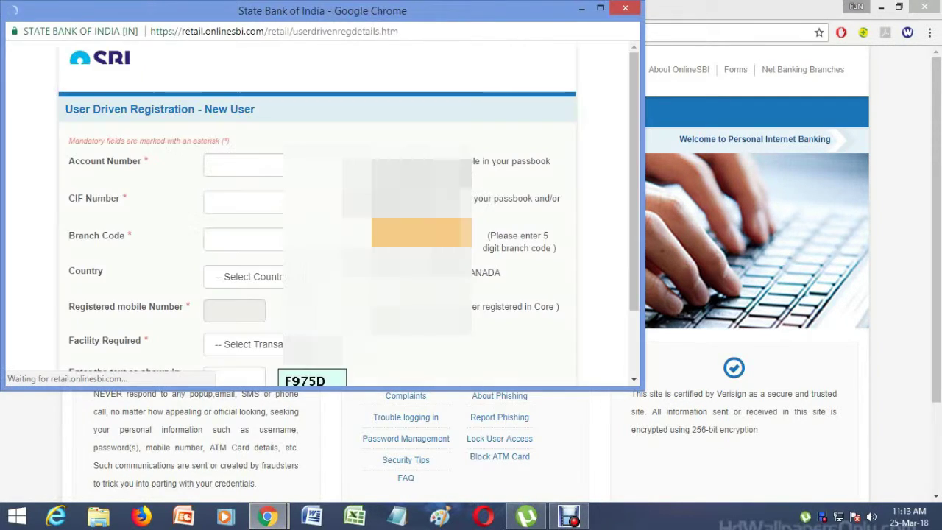
# Select the Account Number field and maximize the New User registration window
pyautogui.click(243, 165)
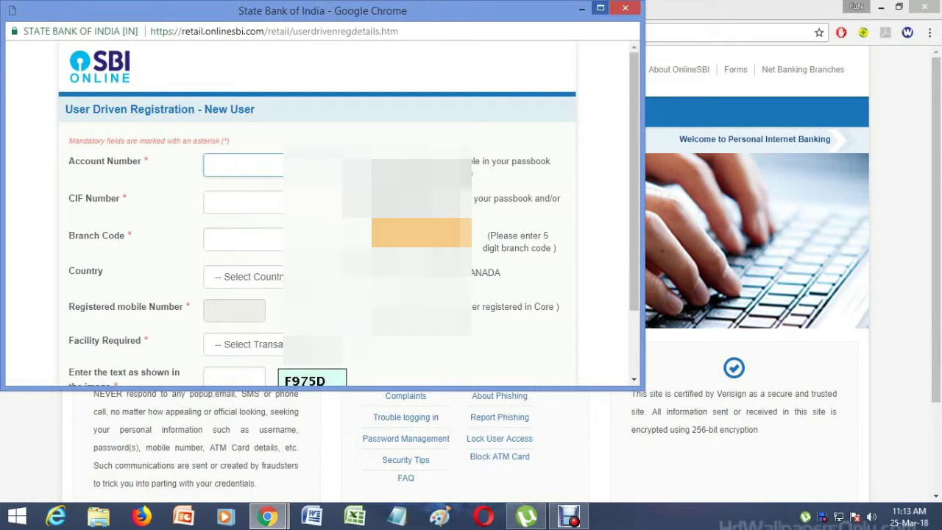
pyautogui.click(600, 7)
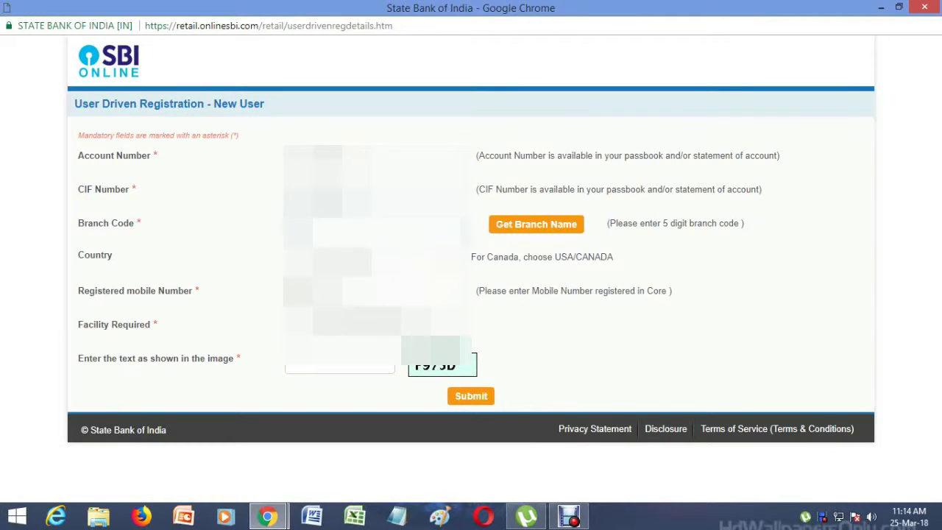
# Choose India from the Country dropdown on the registration form
pyautogui.click(375, 257)
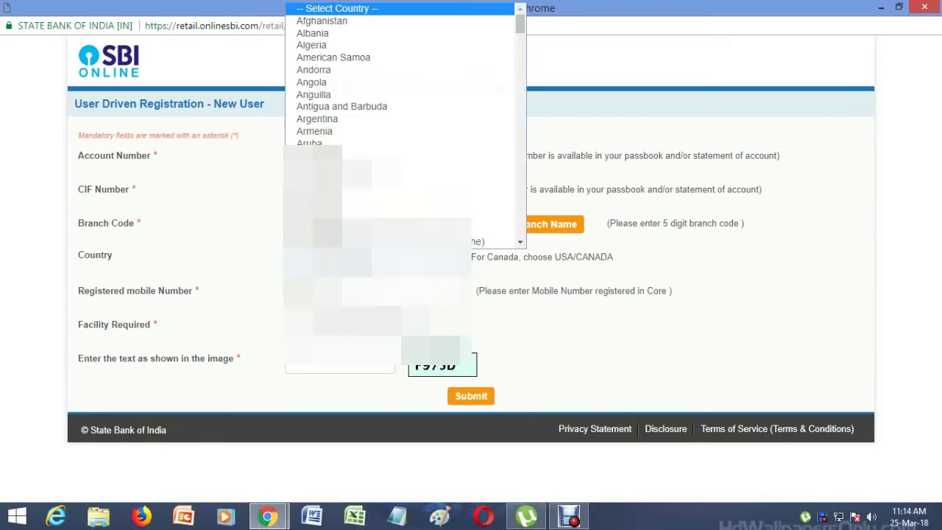
pyautogui.scroll(-20, 405, 125)
pyautogui.scroll(20, 405, 125)
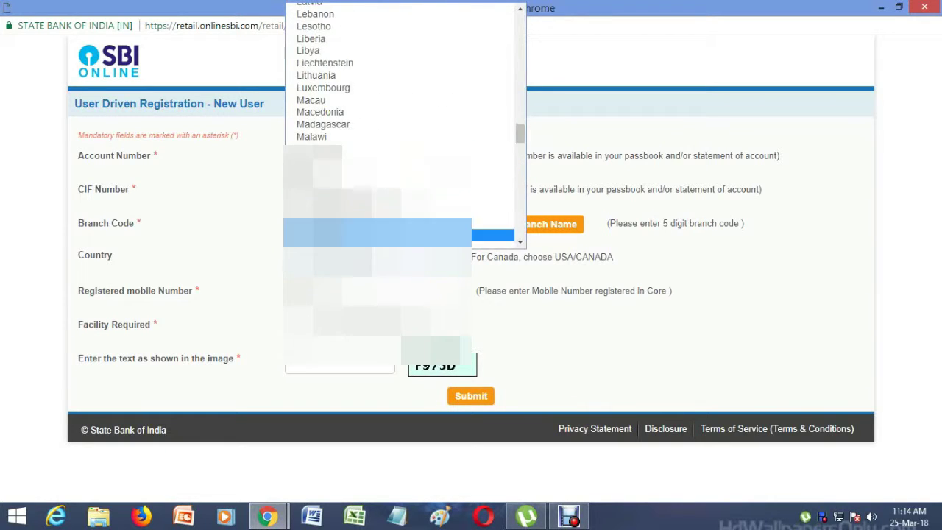
pyautogui.scroll(-8, 405, 125)
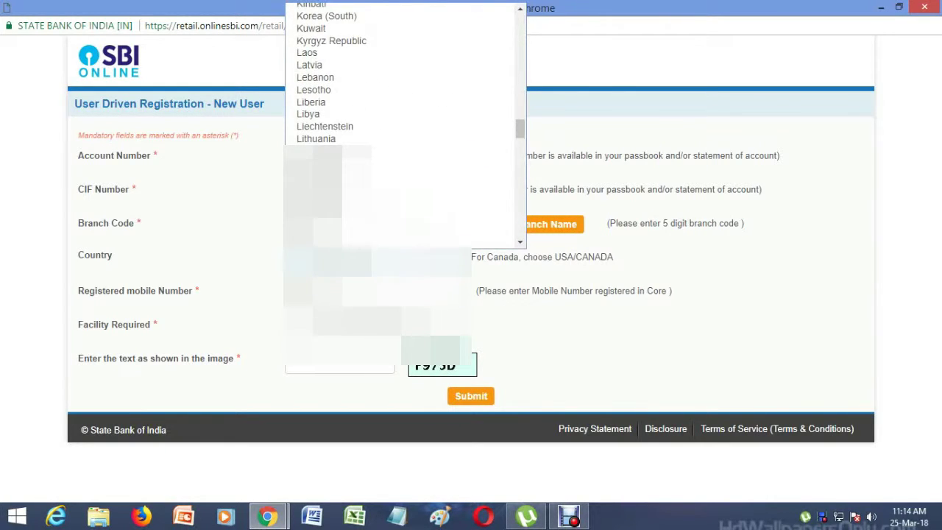
pyautogui.scroll(-20, 404, 126)
pyautogui.scroll(20, 405, 125)
pyautogui.scroll(7, 405, 125)
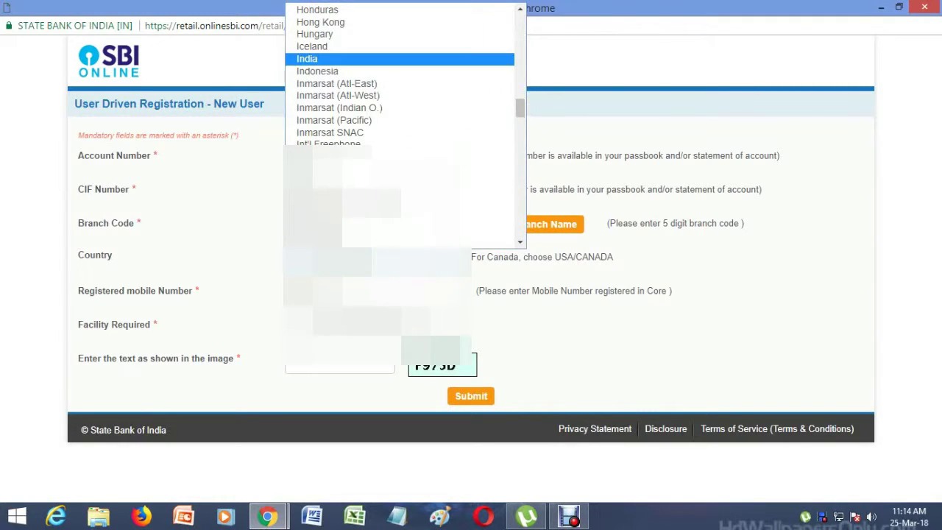
pyautogui.click(317, 59)
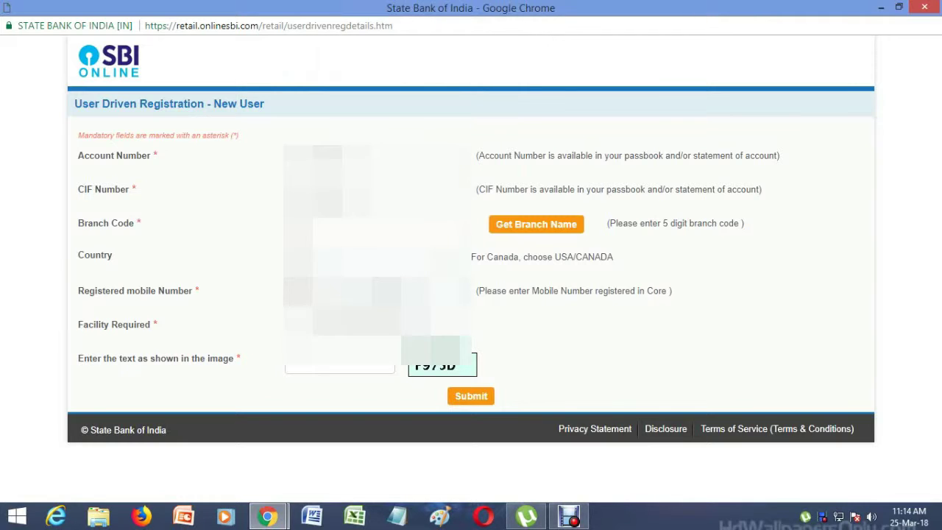
# Pick a Facility Required option, enter the image text, and submit the registration form
pyautogui.click(339, 324)
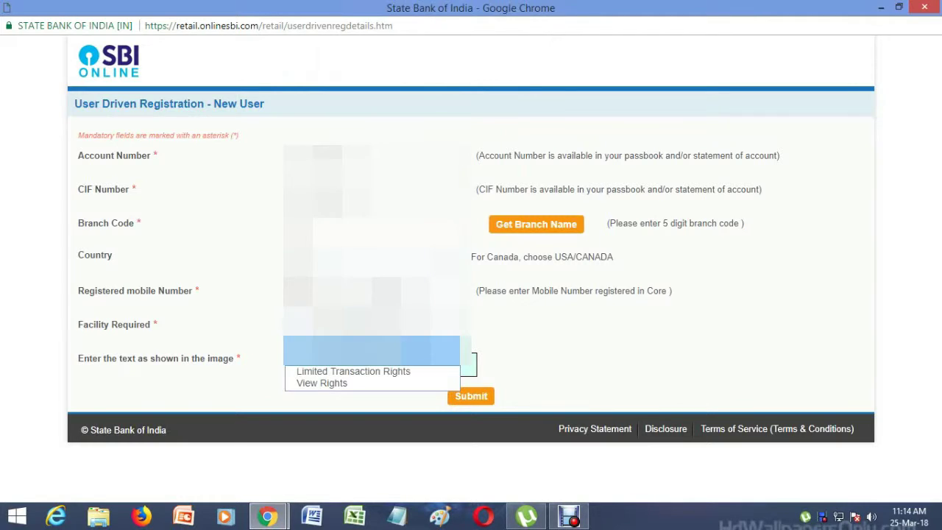
pyautogui.click(339, 350)
pyautogui.click(339, 367)
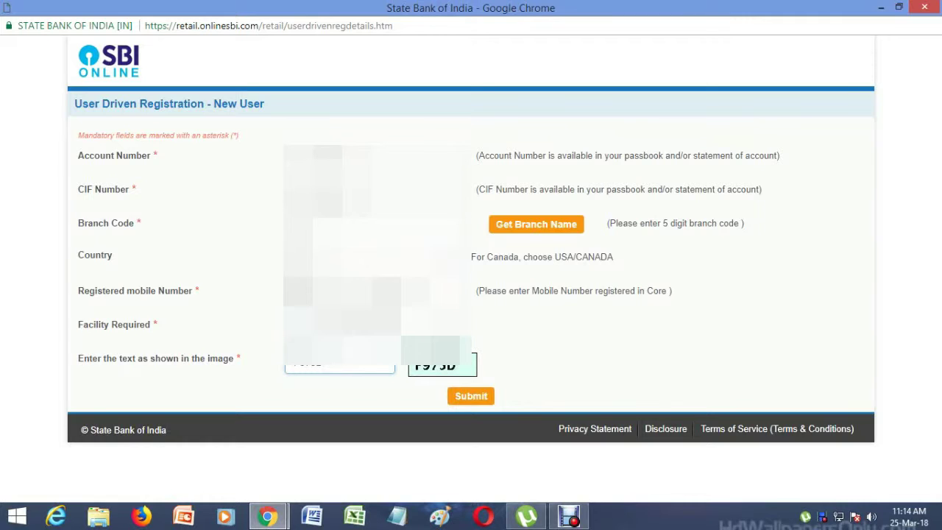
pyautogui.press('Return')
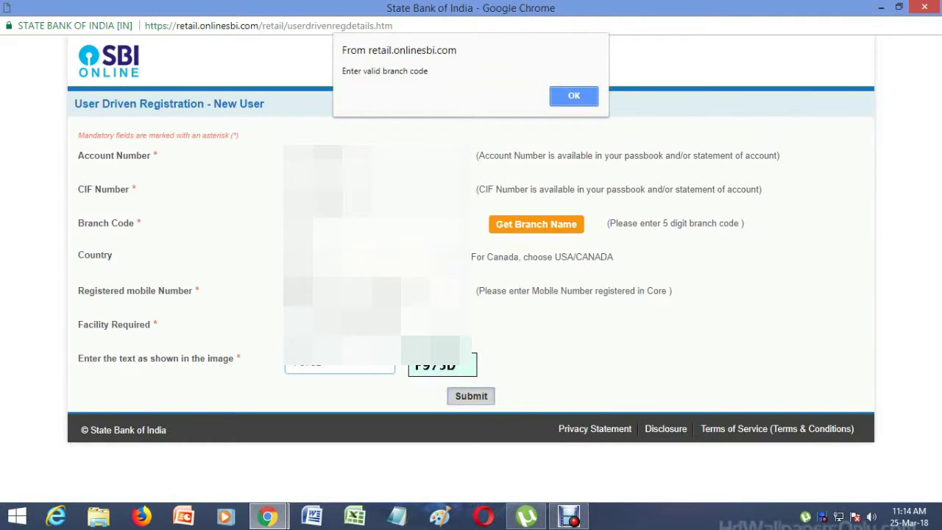
# Dismiss the 'Enter valid branch code' alert and open the Get Branch Name lookup
pyautogui.press('Return')
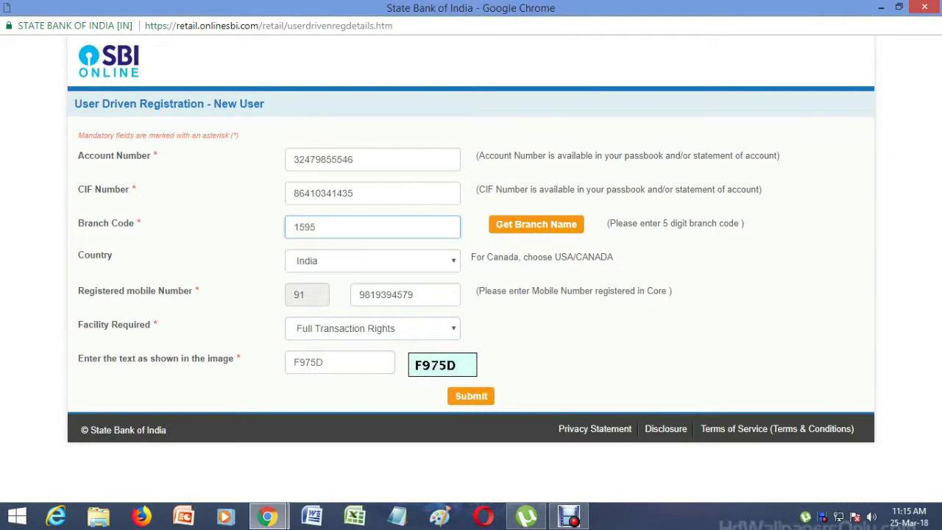
pyautogui.click(536, 223)
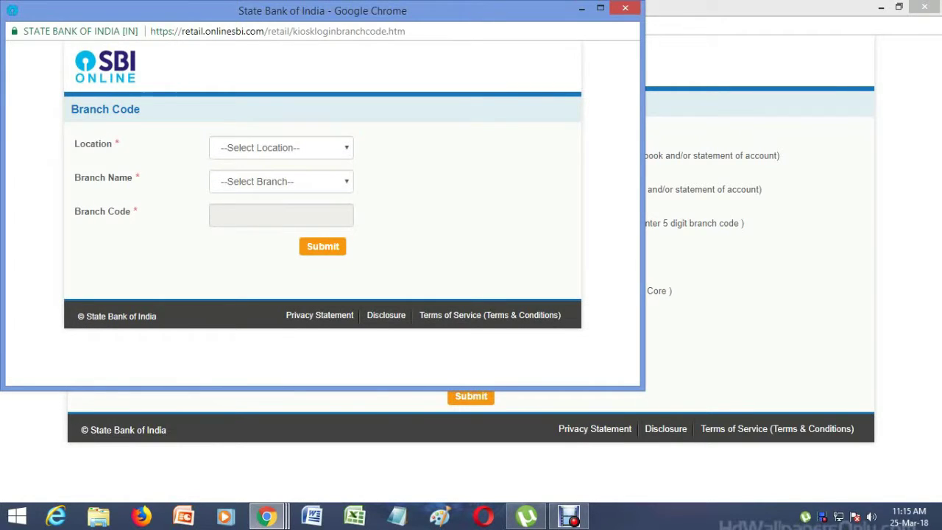
# Select THANE as the Location in the Branch Code lookup
pyautogui.click(281, 147)
pyautogui.scroll(-15, 346, 283)
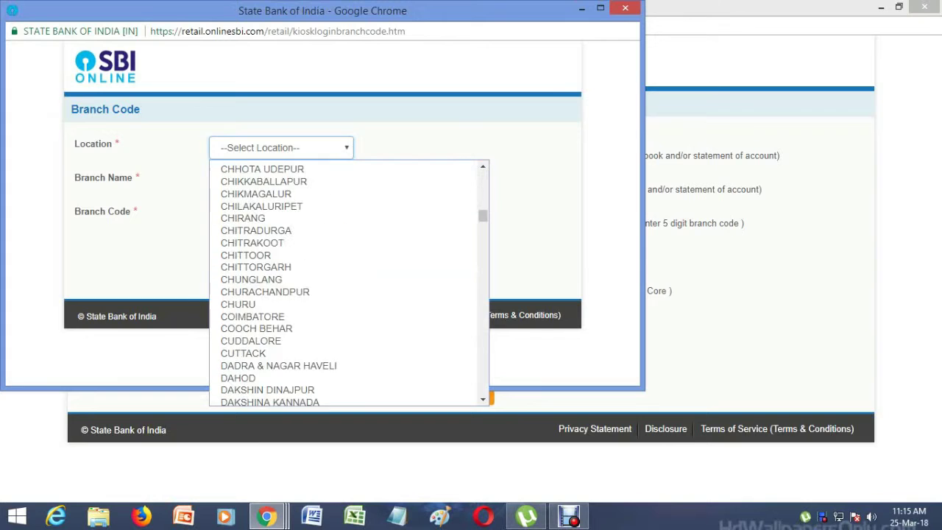
pyautogui.scroll(-20, 346, 275)
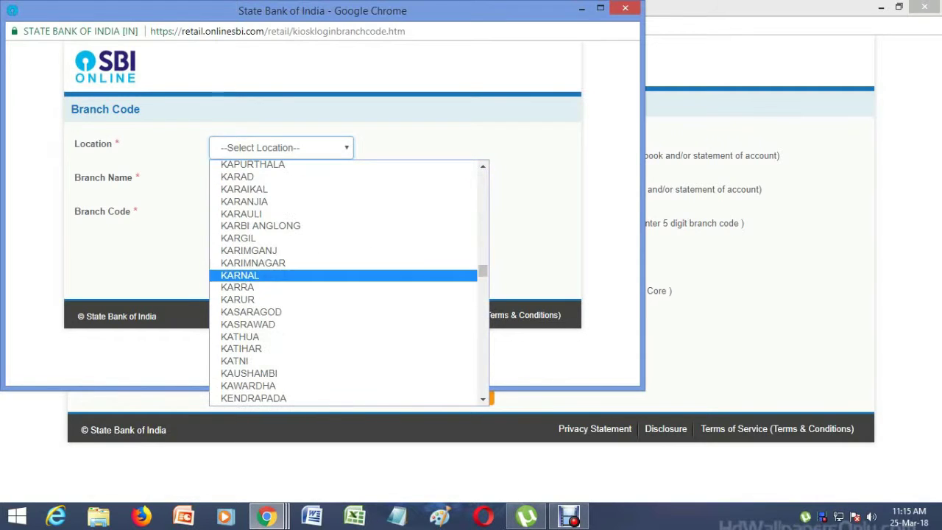
pyautogui.scroll(-20, 346, 274)
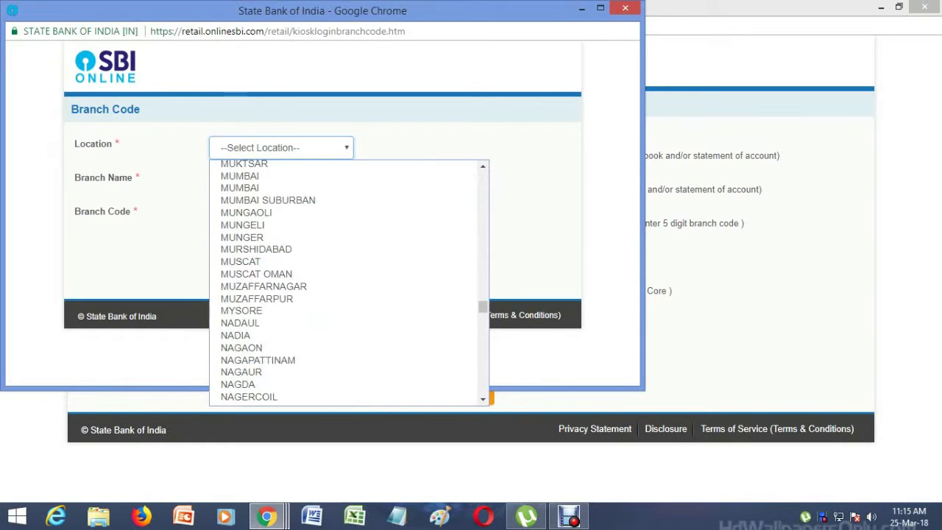
pyautogui.scroll(2, 346, 248)
pyautogui.scroll(-4, 346, 248)
pyautogui.scroll(2, 346, 248)
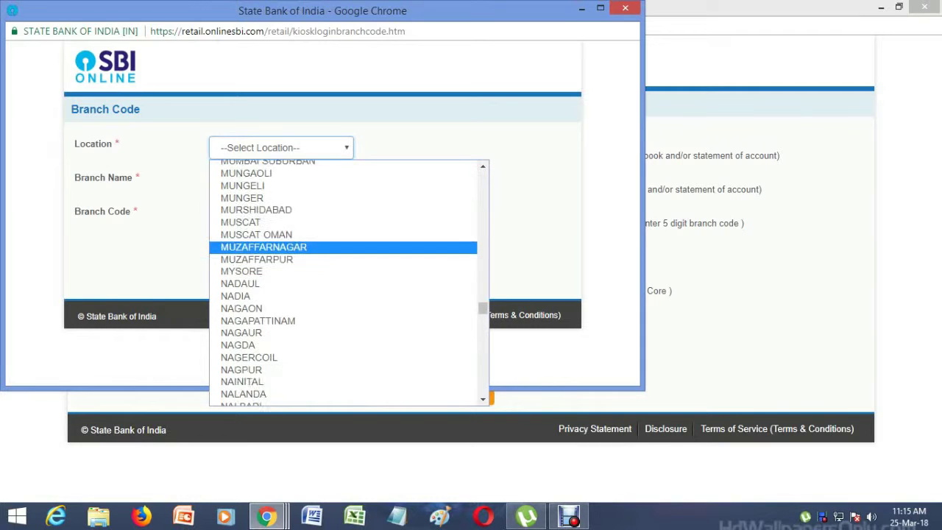
pyautogui.scroll(1, 346, 283)
pyautogui.scroll(-13, 346, 283)
pyautogui.scroll(9, 346, 282)
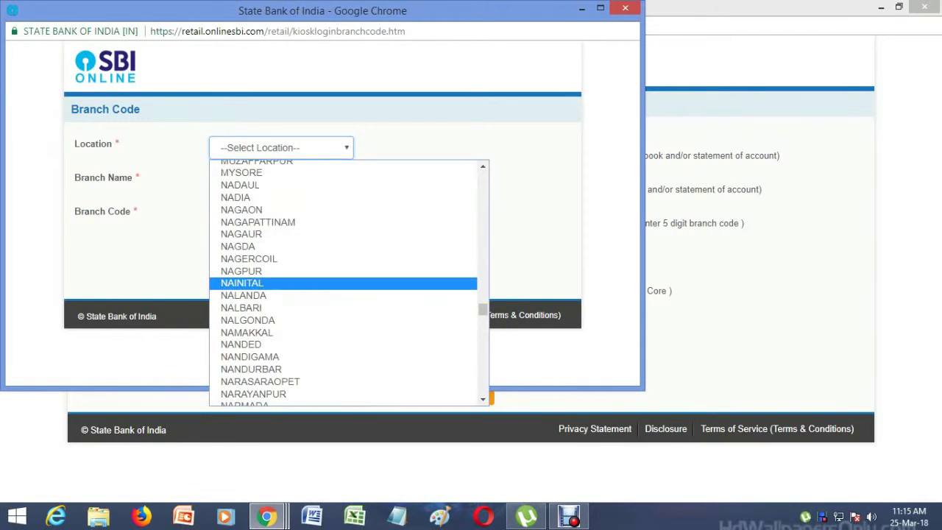
pyautogui.scroll(20, 346, 294)
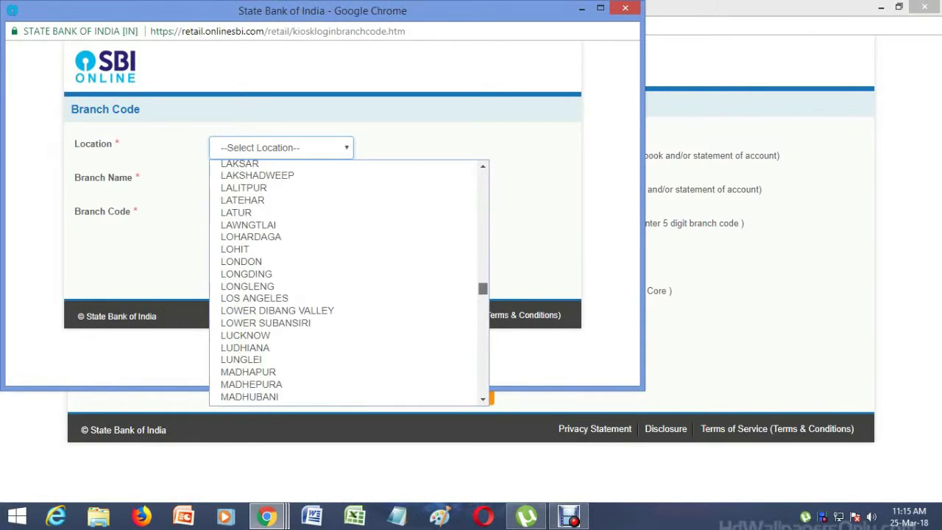
pyautogui.scroll(15, 346, 242)
pyautogui.scroll(4, 346, 243)
pyautogui.scroll(-4, 345, 243)
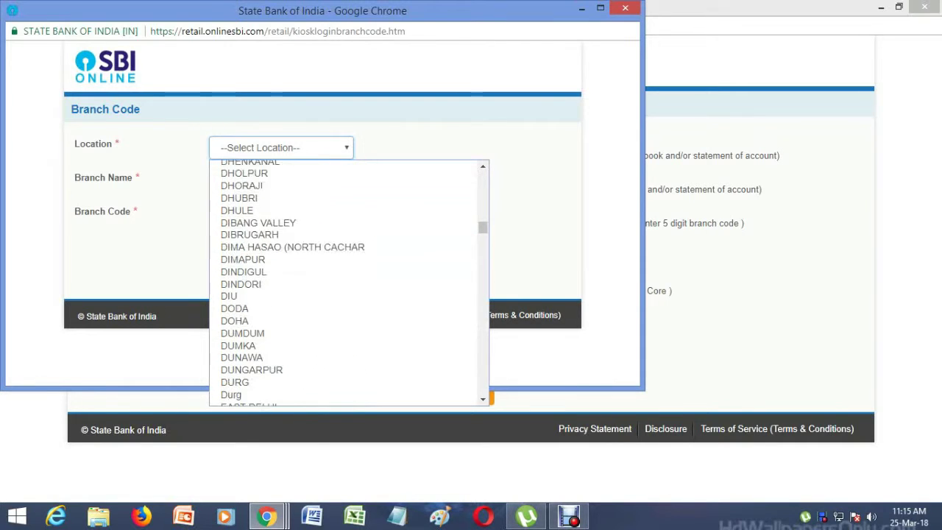
pyautogui.scroll(-4, 346, 368)
pyautogui.scroll(6, 346, 367)
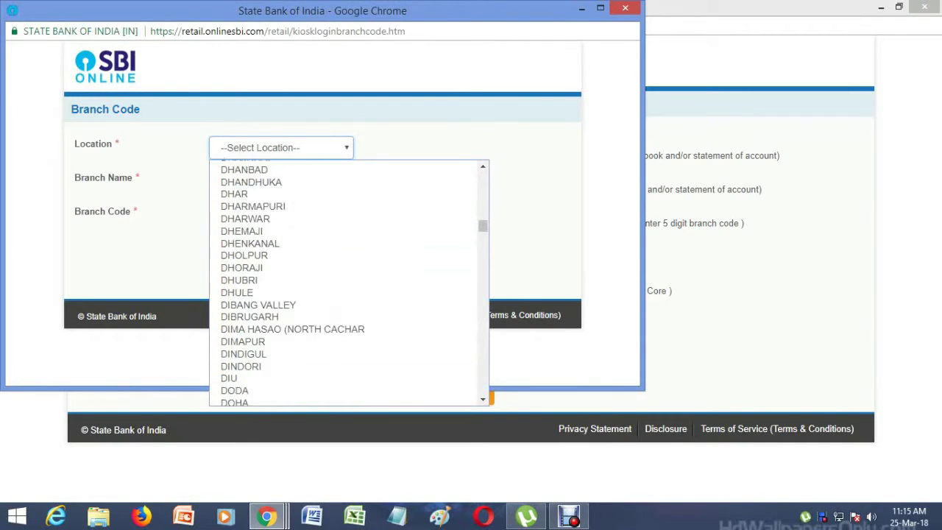
pyautogui.scroll(9, 346, 367)
pyautogui.scroll(8, 346, 280)
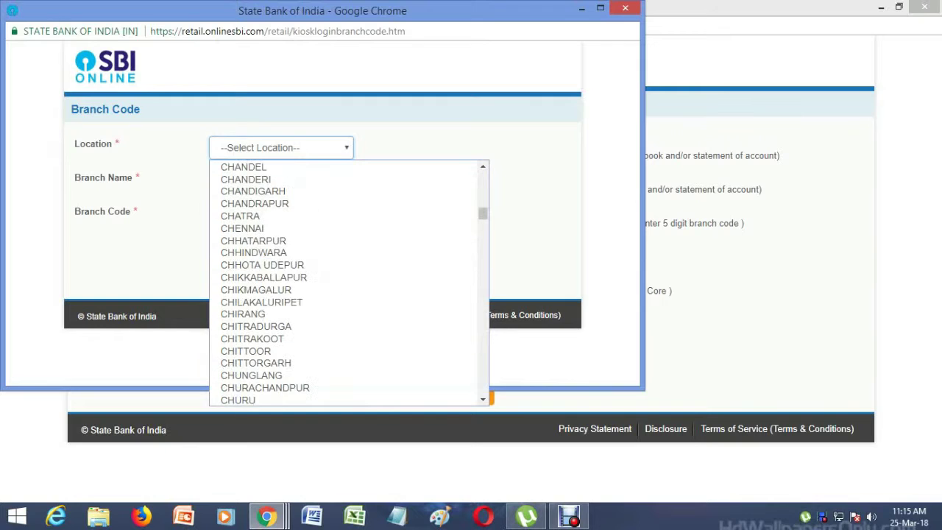
pyautogui.press('Down')
pyautogui.press('Down')
pyautogui.press('Down')
pyautogui.press('Down')
pyautogui.press('Down')
pyautogui.press('Down')
pyautogui.press('Down')
pyautogui.press('Down')
pyautogui.press('Down')
pyautogui.press('Down')
pyautogui.press('Down')
pyautogui.press('Down')
pyautogui.press('Down')
pyautogui.press('Down')
pyautogui.press('Down')
pyautogui.press('Down')
pyautogui.press('Down')
pyautogui.press('Down')
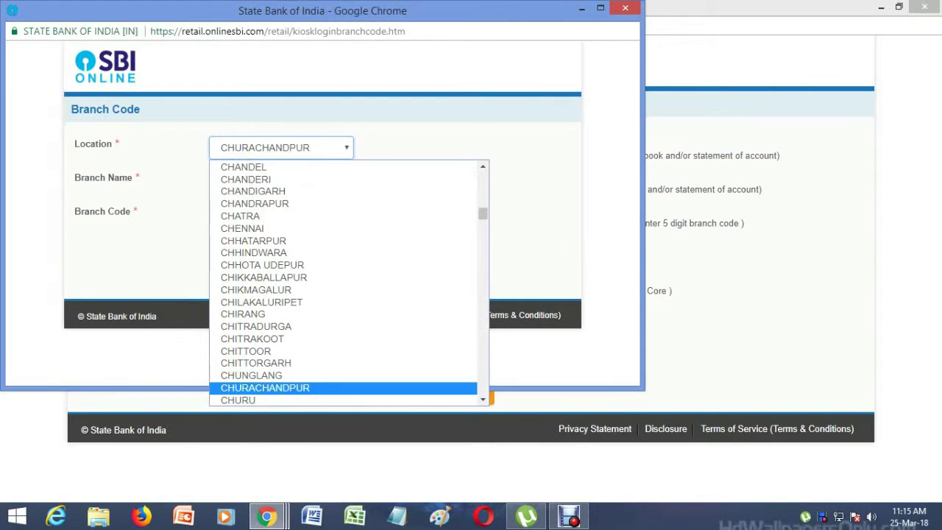
pyautogui.press('Down')
pyautogui.press('Down')
pyautogui.press('Down')
pyautogui.press('Down')
pyautogui.press('Down')
pyautogui.press('Down')
pyautogui.press('Down')
pyautogui.press('Down')
pyautogui.press('Down')
pyautogui.press('Down')
pyautogui.press('Down')
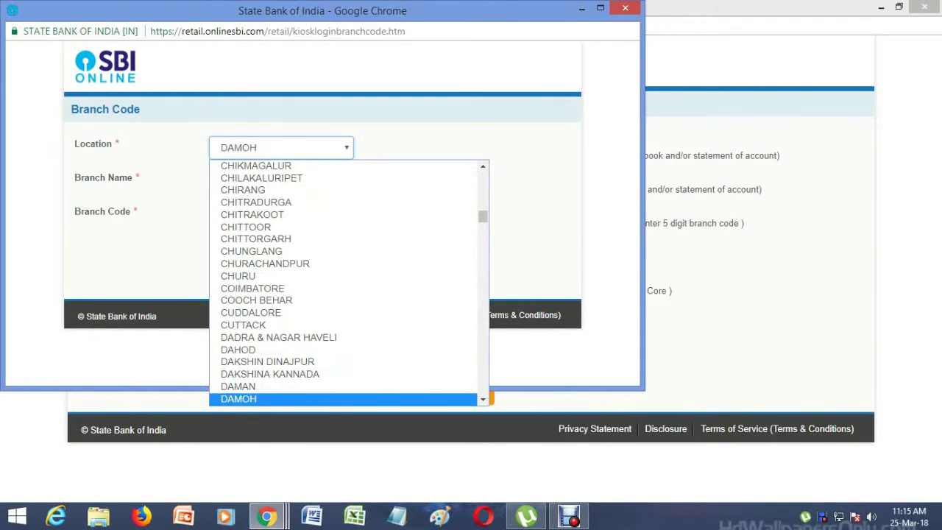
pyautogui.press('Down')
pyautogui.press('Down')
pyautogui.press('Down')
pyautogui.press('Down')
pyautogui.press('Down')
pyautogui.press('Down')
pyautogui.press('Down')
pyautogui.press('Down')
pyautogui.press('Down')
pyautogui.press('Down')
pyautogui.press('Down')
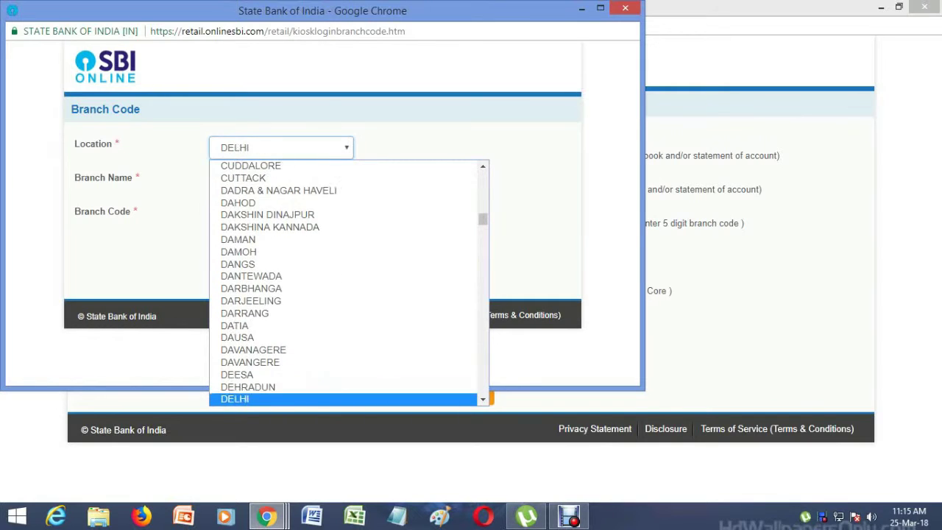
pyautogui.press('Down')
pyautogui.press('Down')
pyautogui.press('Down')
pyautogui.press('Down')
pyautogui.press('Down')
pyautogui.press('Down')
pyautogui.press('Down')
pyautogui.press('Down')
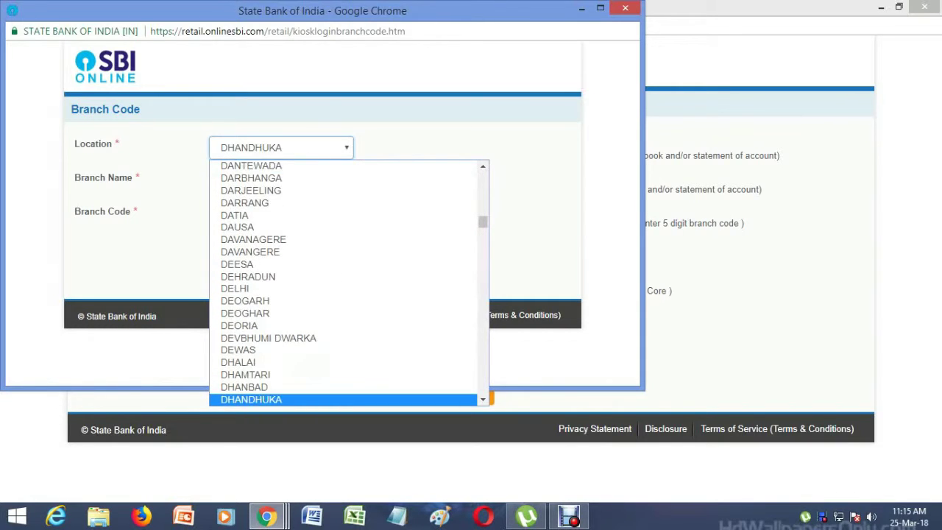
pyautogui.press('Down')
pyautogui.press('Down')
pyautogui.press('Down')
pyautogui.press('Down')
pyautogui.press('Down')
pyautogui.press('Down')
pyautogui.press('Down')
pyautogui.press('Down')
pyautogui.press('Down')
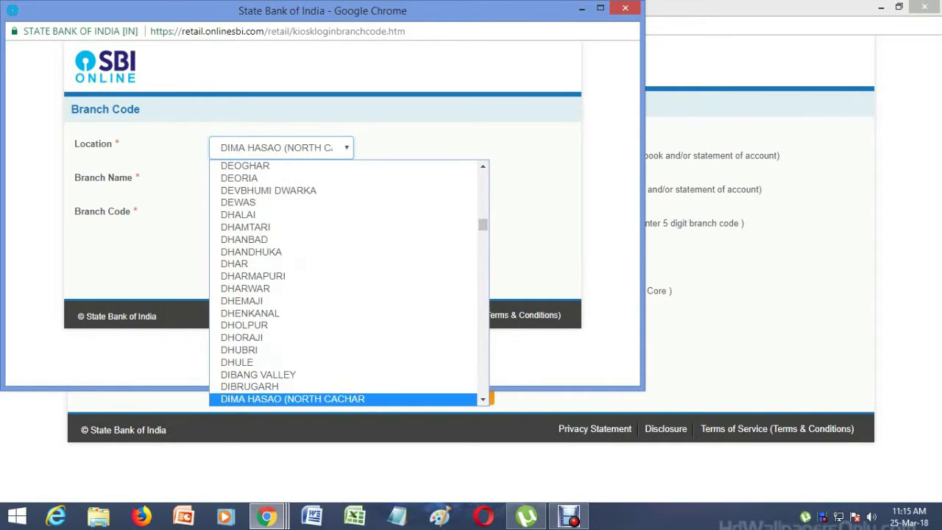
pyautogui.press('Down')
pyautogui.press('Down')
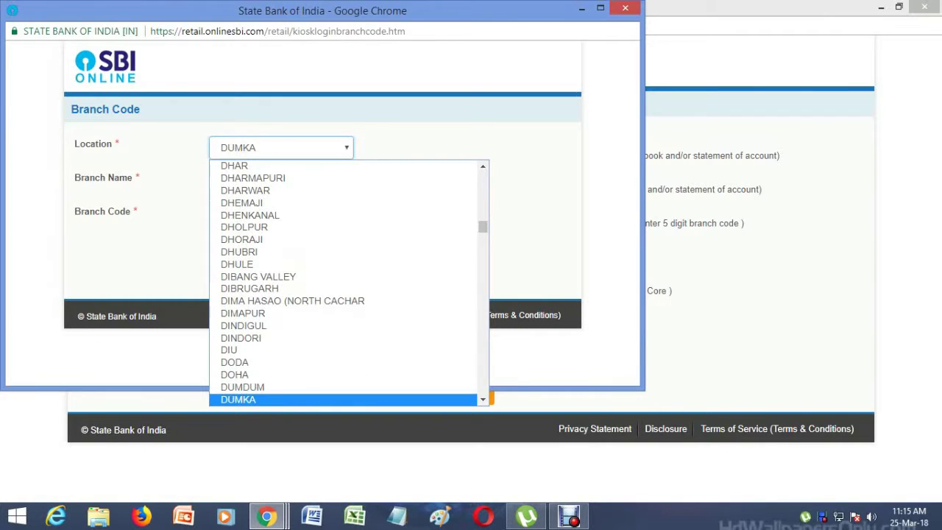
pyautogui.press('Down')
pyautogui.press('Down')
pyautogui.press('Down')
pyautogui.press('Down')
pyautogui.press('Down')
pyautogui.press('Down')
pyautogui.press('Down')
pyautogui.press('Down')
pyautogui.press('Down')
pyautogui.press('Down')
pyautogui.press('Down')
pyautogui.press('Down')
pyautogui.press('Down')
pyautogui.press('Down')
pyautogui.press('Down')
pyautogui.press('Down')
pyautogui.press('Down')
pyautogui.press('Down')
pyautogui.press('Down')
pyautogui.press('Down')
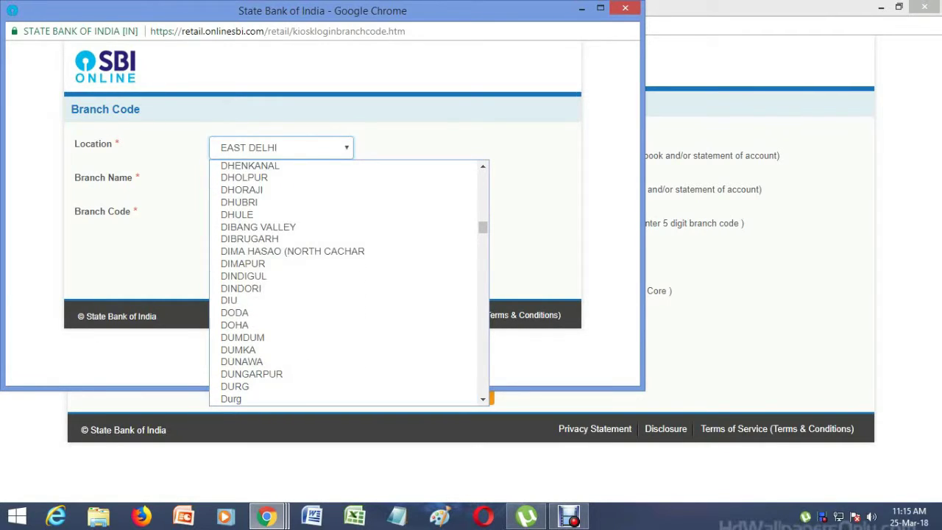
pyautogui.press('Down')
pyautogui.press('Down')
pyautogui.press('Down')
pyautogui.press('Down')
pyautogui.press('Down')
pyautogui.press('Down')
pyautogui.press('Down')
pyautogui.press('Down')
pyautogui.press('Down')
pyautogui.press('Down')
pyautogui.press('Down')
pyautogui.press('Down')
pyautogui.press('Down')
pyautogui.press('Down')
pyautogui.press('Down')
pyautogui.press('Down')
pyautogui.press('Down')
pyautogui.press('Down')
pyautogui.press('Down')
pyautogui.press('Down')
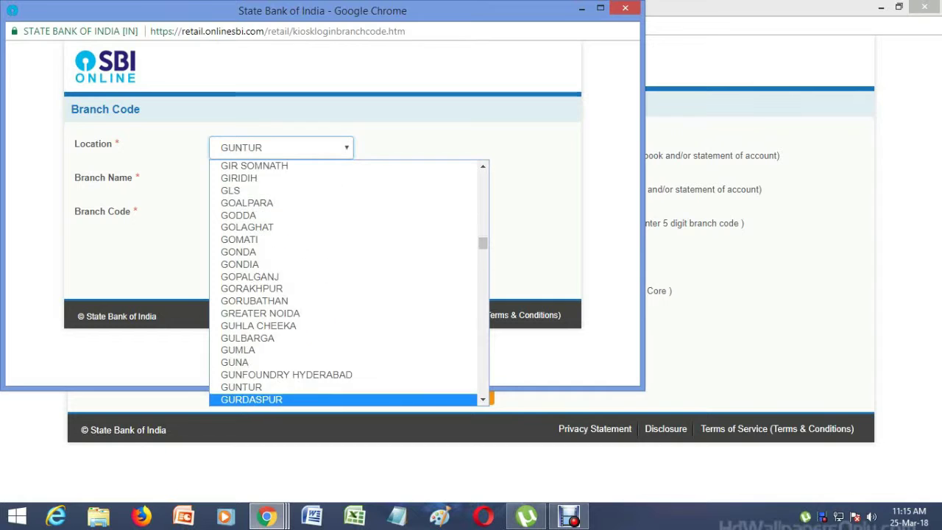
pyautogui.press('Down')
pyautogui.press('Down')
pyautogui.press('Down')
pyautogui.press('Down')
pyautogui.press('Down')
pyautogui.press('Down')
pyautogui.press('Down')
pyautogui.press('Down')
pyautogui.press('Down')
pyautogui.press('Down')
pyautogui.press('Down')
pyautogui.press('Down')
pyautogui.press('Down')
pyautogui.press('Down')
pyautogui.press('Down')
pyautogui.press('Down')
pyautogui.press('Down')
pyautogui.press('Down')
pyautogui.press('Down')
pyautogui.press('Down')
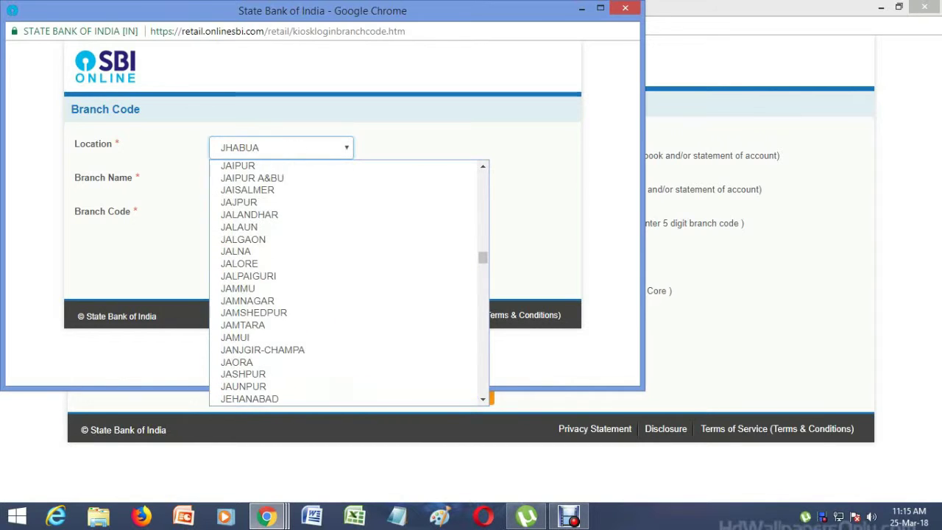
pyautogui.press('Down')
pyautogui.press('Down')
pyautogui.press('Down')
pyautogui.press('Down')
pyautogui.press('Down')
pyautogui.press('Down')
pyautogui.press('Down')
pyautogui.press('Down')
pyautogui.press('Down')
pyautogui.press('Down')
pyautogui.press('Down')
pyautogui.press('Down')
pyautogui.press('Down')
pyautogui.press('Down')
pyautogui.press('Down')
pyautogui.press('Down')
pyautogui.press('Down')
pyautogui.press('Down')
pyautogui.press('Down')
pyautogui.press('Down')
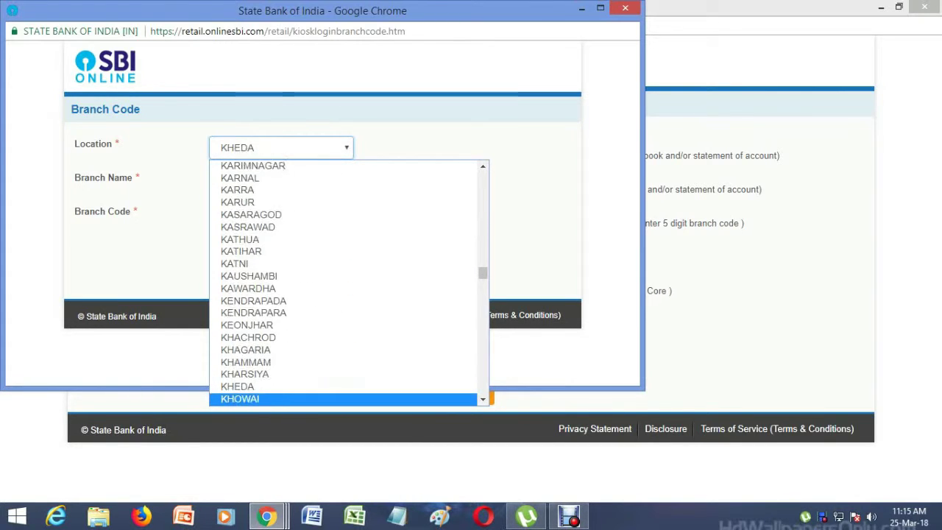
pyautogui.press('Down')
pyautogui.press('Down')
pyautogui.press('Down')
pyautogui.press('Down')
pyautogui.press('Down')
pyautogui.press('Down')
pyautogui.press('Down')
pyautogui.press('Down')
pyautogui.press('Down')
pyautogui.press('Down')
pyautogui.press('Down')
pyautogui.press('Down')
pyautogui.press('Down')
pyautogui.press('Down')
pyautogui.press('Down')
pyautogui.press('Down')
pyautogui.press('Down')
pyautogui.press('Down')
pyautogui.press('Down')
pyautogui.press('Down')
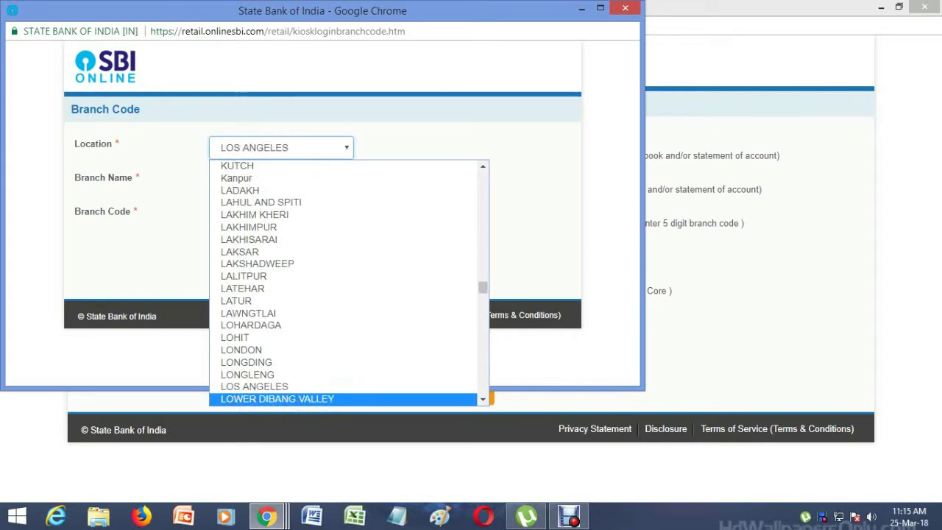
pyautogui.press('Down')
pyautogui.press('Down')
pyautogui.press('Down')
pyautogui.press('Down')
pyautogui.press('Down')
pyautogui.press('Down')
pyautogui.press('Down')
pyautogui.press('Down')
pyautogui.press('Down')
pyautogui.press('Down')
pyautogui.press('Down')
pyautogui.press('Down')
pyautogui.press('Down')
pyautogui.press('Down')
pyautogui.press('Down')
pyautogui.press('Down')
pyautogui.press('Down')
pyautogui.press('Down')
pyautogui.press('Down')
pyautogui.press('Down')
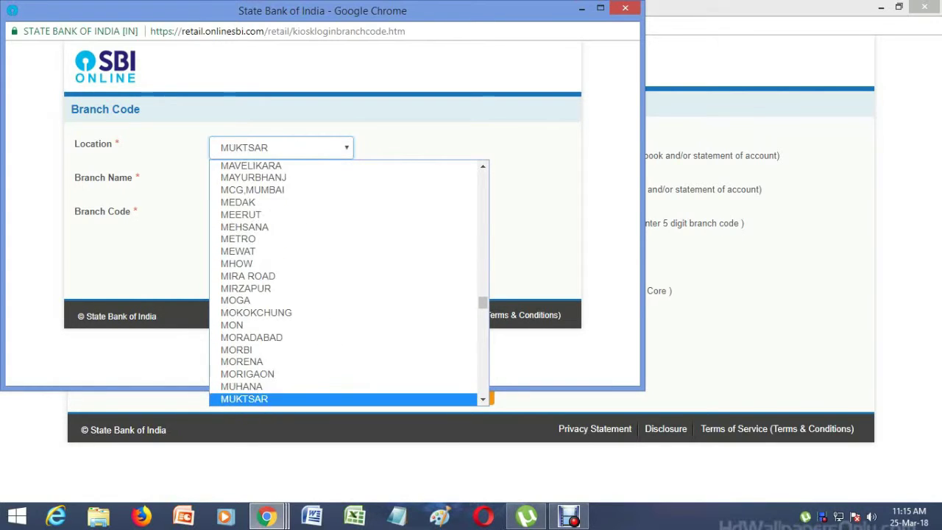
pyautogui.press('Down')
pyautogui.press('Down')
pyautogui.press('Down')
pyautogui.press('Down')
pyautogui.press('Down')
pyautogui.press('Down')
pyautogui.press('Down')
pyautogui.press('Down')
pyautogui.press('Down')
pyautogui.press('Down')
pyautogui.press('Down')
pyautogui.press('Down')
pyautogui.press('Down')
pyautogui.press('Down')
pyautogui.press('Down')
pyautogui.press('Down')
pyautogui.press('Down')
pyautogui.press('Down')
pyautogui.press('Down')
pyautogui.press('Down')
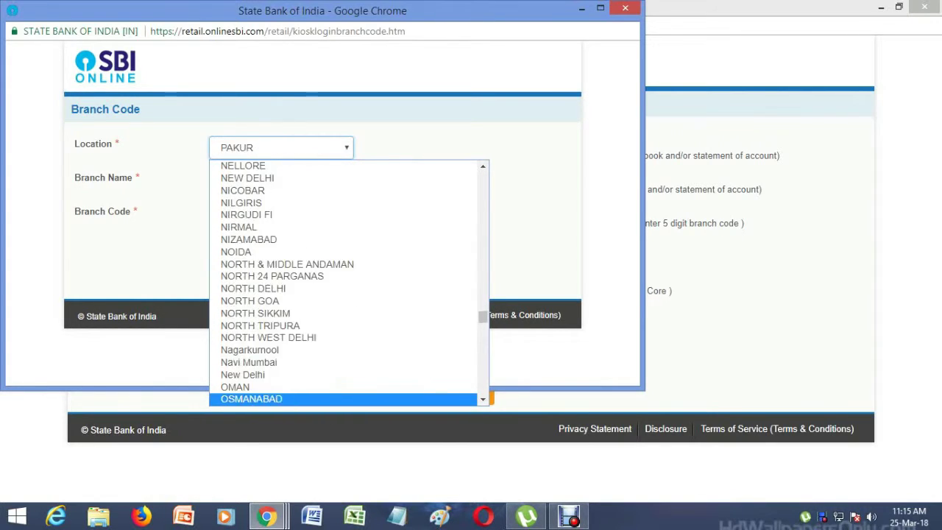
pyautogui.press('Down')
pyautogui.press('Down')
pyautogui.press('Down')
pyautogui.press('Down')
pyautogui.press('Down')
pyautogui.press('Down')
pyautogui.press('Down')
pyautogui.press('Down')
pyautogui.press('Down')
pyautogui.press('Down')
pyautogui.press('Down')
pyautogui.press('Down')
pyautogui.press('Down')
pyautogui.press('Down')
pyautogui.press('Down')
pyautogui.press('Down')
pyautogui.press('Down')
pyautogui.press('Down')
pyautogui.press('Down')
pyautogui.press('Down')
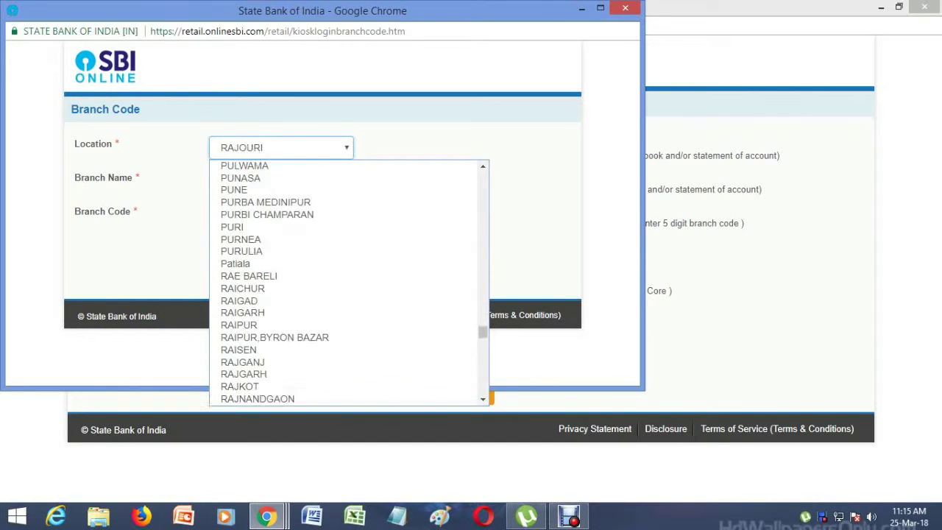
pyautogui.press('Down')
pyautogui.press('Down')
pyautogui.press('Down')
pyautogui.press('Down')
pyautogui.press('Down')
pyautogui.press('Down')
pyautogui.press('Down')
pyautogui.press('Down')
pyautogui.press('Down')
pyautogui.press('Down')
pyautogui.press('Down')
pyautogui.press('Down')
pyautogui.press('Down')
pyautogui.press('Down')
pyautogui.press('Down')
pyautogui.press('Down')
pyautogui.press('Down')
pyautogui.press('Down')
pyautogui.press('Down')
pyautogui.press('Down')
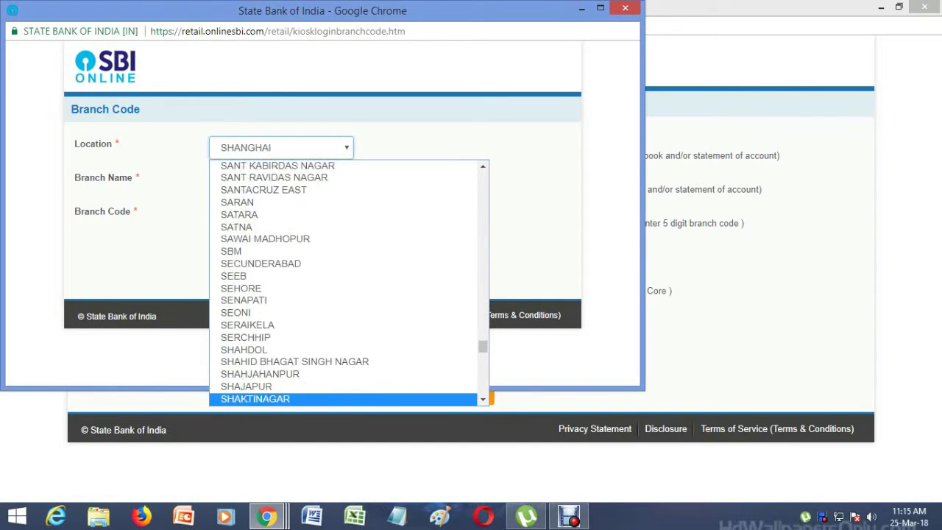
pyautogui.press('Down')
pyautogui.press('Down')
pyautogui.press('Down')
pyautogui.press('Down')
pyautogui.press('Down')
pyautogui.press('Down')
pyautogui.press('Down')
pyautogui.press('Down')
pyautogui.press('Down')
pyautogui.press('Down')
pyautogui.press('Down')
pyautogui.press('Down')
pyautogui.press('Down')
pyautogui.press('Down')
pyautogui.press('Down')
pyautogui.press('Down')
pyautogui.press('Down')
pyautogui.press('Down')
pyautogui.press('Down')
pyautogui.press('Down')
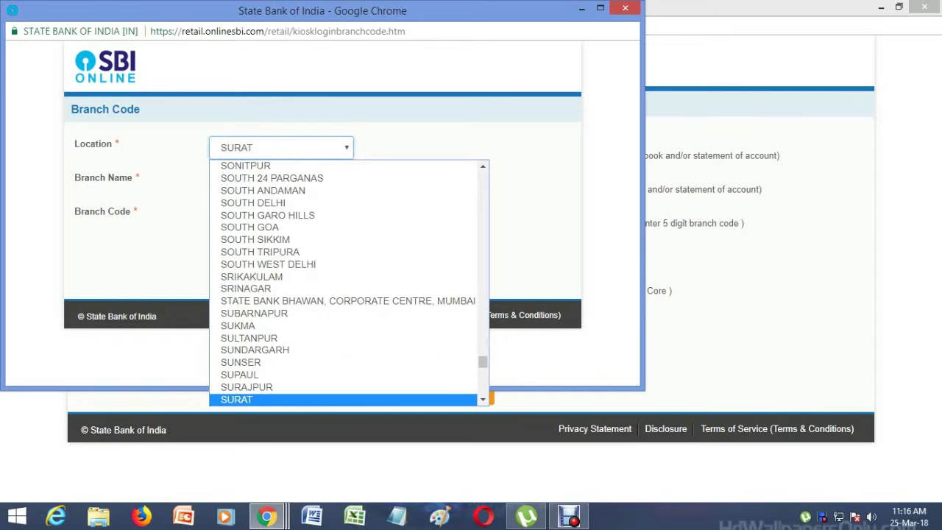
pyautogui.press('Up')
pyautogui.press('Up')
pyautogui.press('Up')
pyautogui.press('Up')
pyautogui.press('Up')
pyautogui.press('Up')
pyautogui.press('Up')
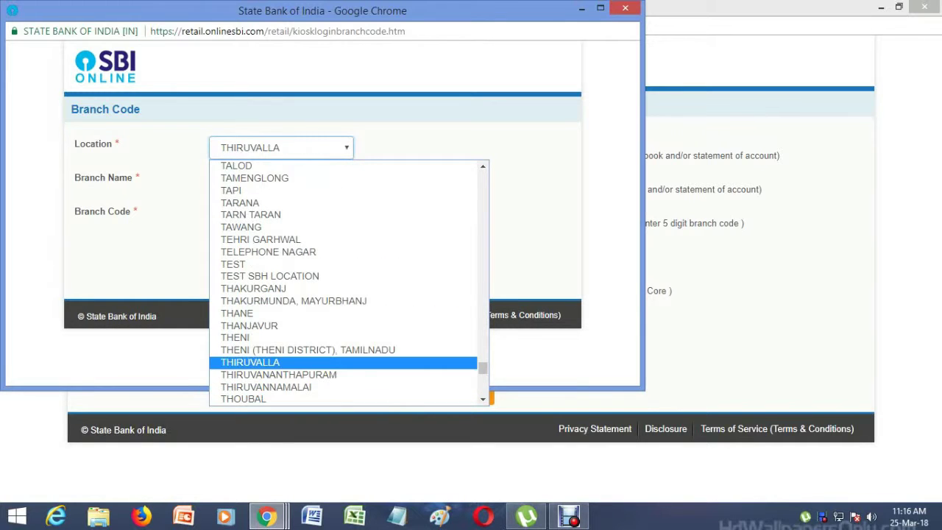
pyautogui.press('Return')
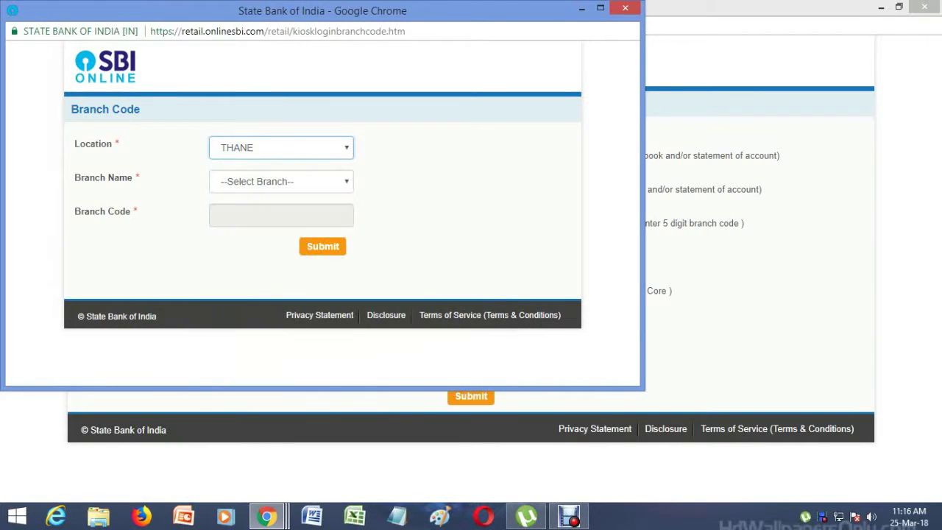
# Choose the DOMBIVALI IND ESTATE branch and send branch code 01595 to the form
pyautogui.press('Tab')
pyautogui.hotkey('alt', 'Down')
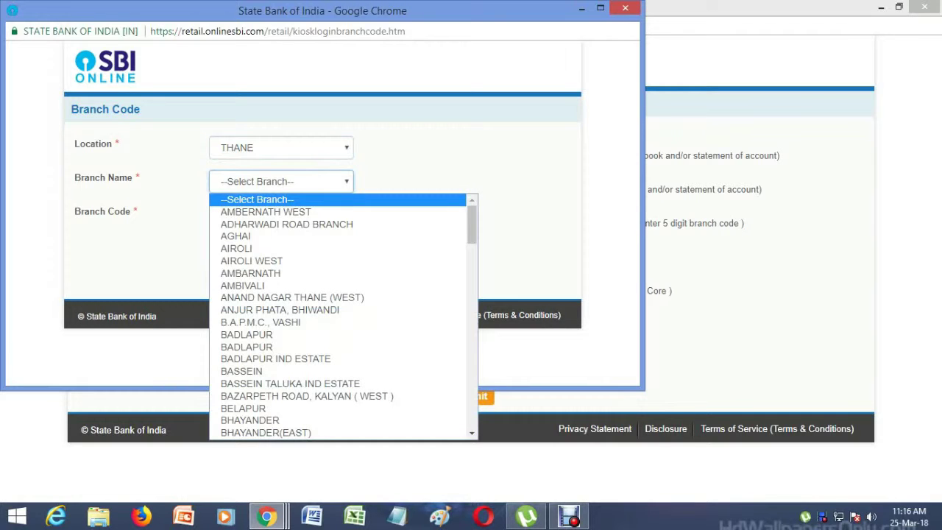
pyautogui.press('Down')
pyautogui.press('Down')
pyautogui.press('Down')
pyautogui.press('Down')
pyautogui.press('Down')
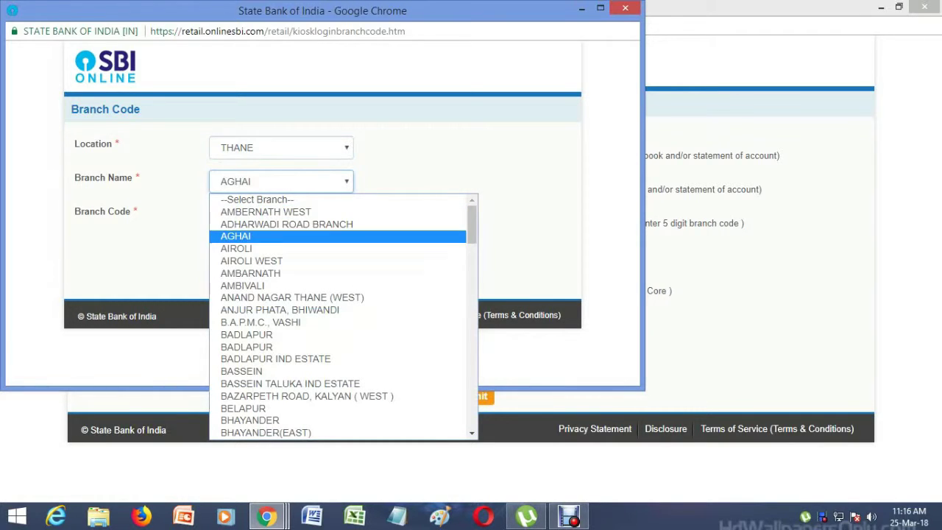
pyautogui.press('b')
pyautogui.press('Down')
pyautogui.press('Down')
pyautogui.press('Down')
pyautogui.press('Down')
pyautogui.press('Down')
pyautogui.press('Down')
pyautogui.press('Down')
pyautogui.press('Down')
pyautogui.press('Down')
pyautogui.press('Down')
pyautogui.press('Down')
pyautogui.press('Down')
pyautogui.press('Down')
pyautogui.press('Down')
pyautogui.press('Down')
pyautogui.press('Down')
pyautogui.press('Down')
pyautogui.press('Down')
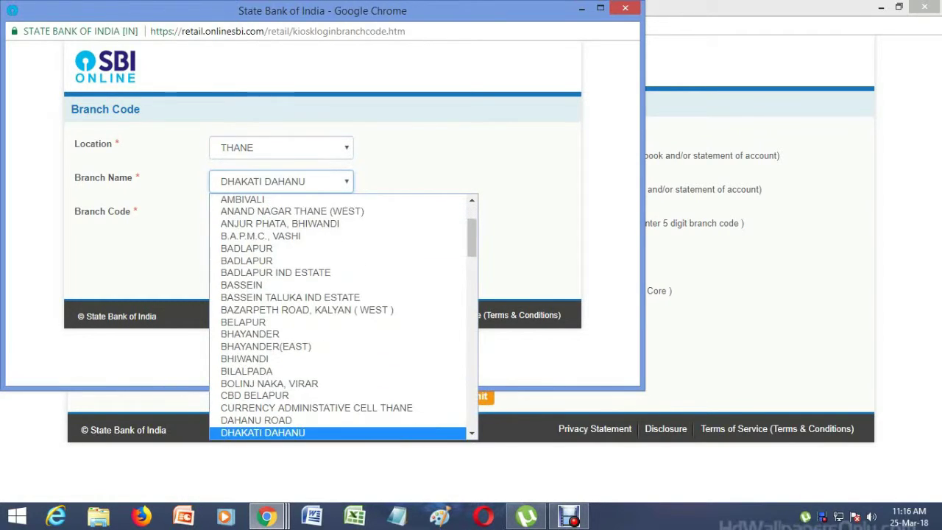
pyautogui.press('Up')
pyautogui.press('Return')
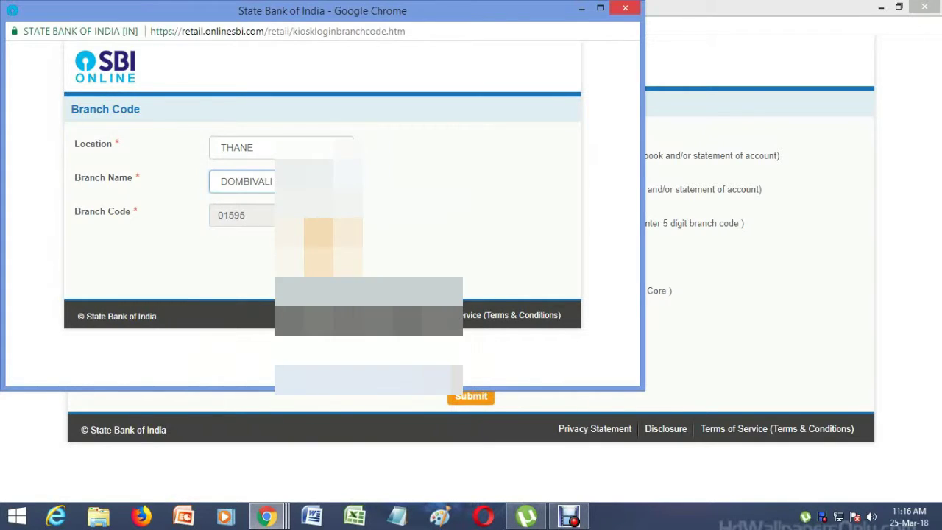
pyautogui.press('Tab')
pyautogui.press('Return')
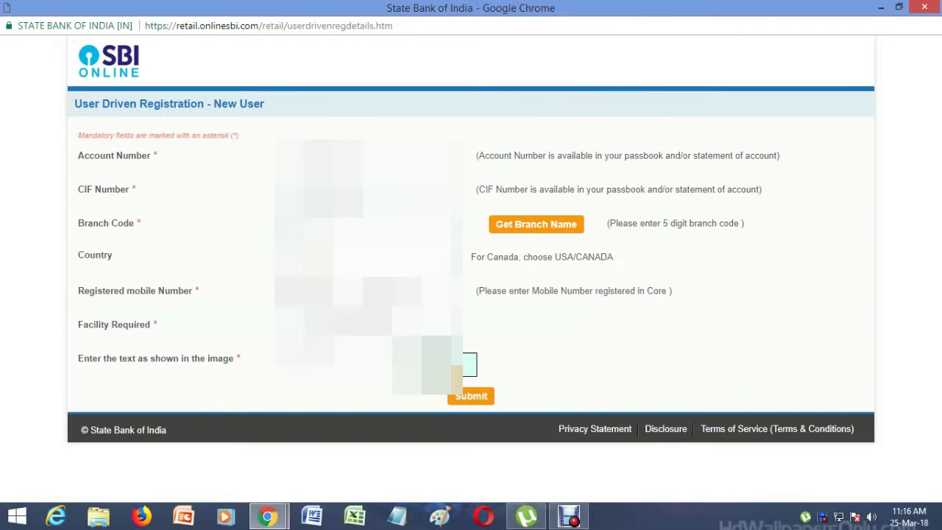
# Submit the new-user registration details to reach the OTP entry page
pyautogui.press('Return')
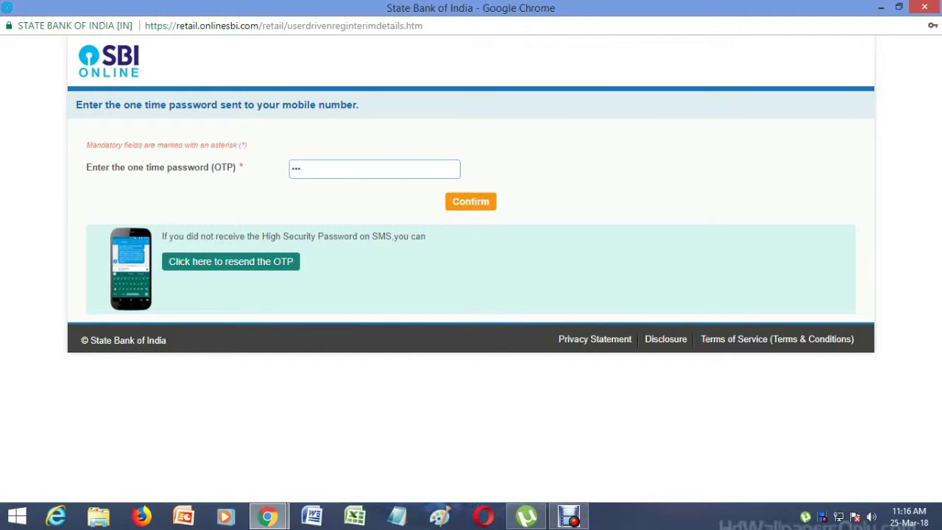
# Enter and confirm the one-time password, then continue with the 'I have my ATM Card' option
pyautogui.write('••••')
pyautogui.press('Return')
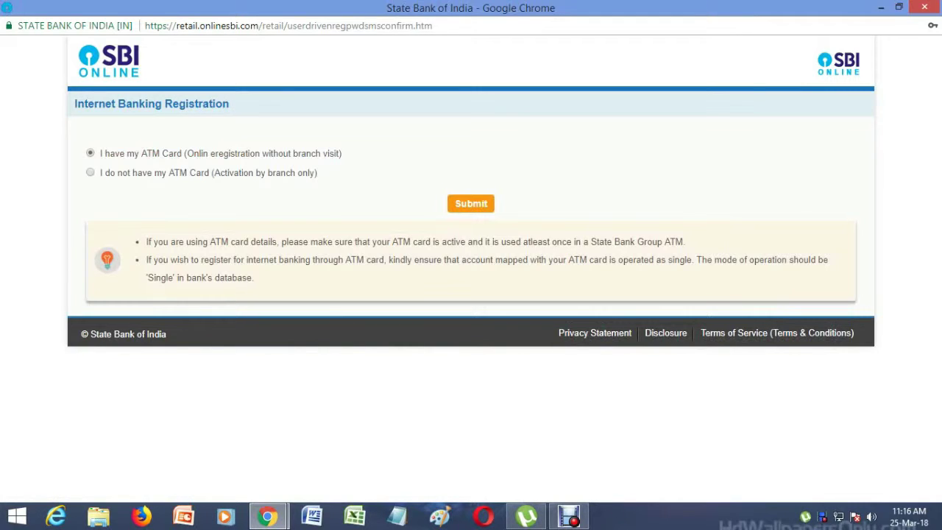
pyautogui.press('Return')
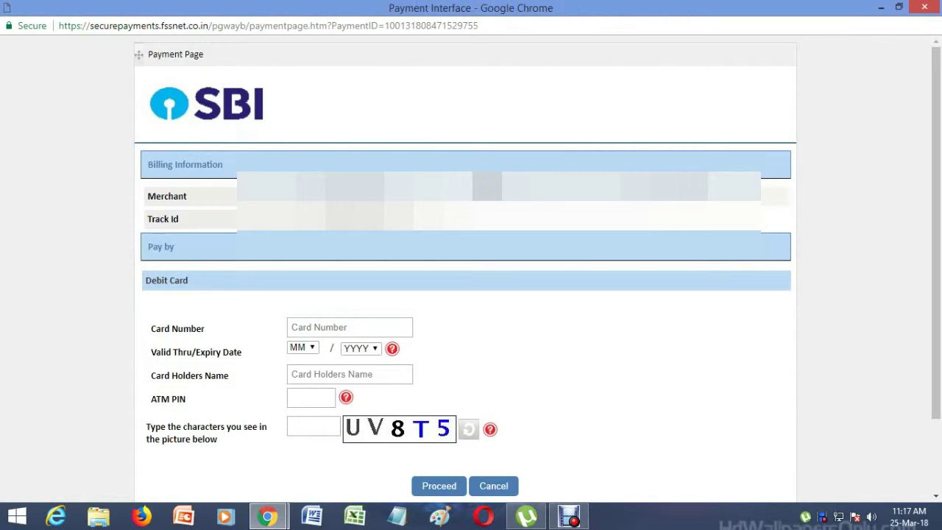
# Enter the debit card number and pick the card's expiry month and year
pyautogui.click(294, 327)
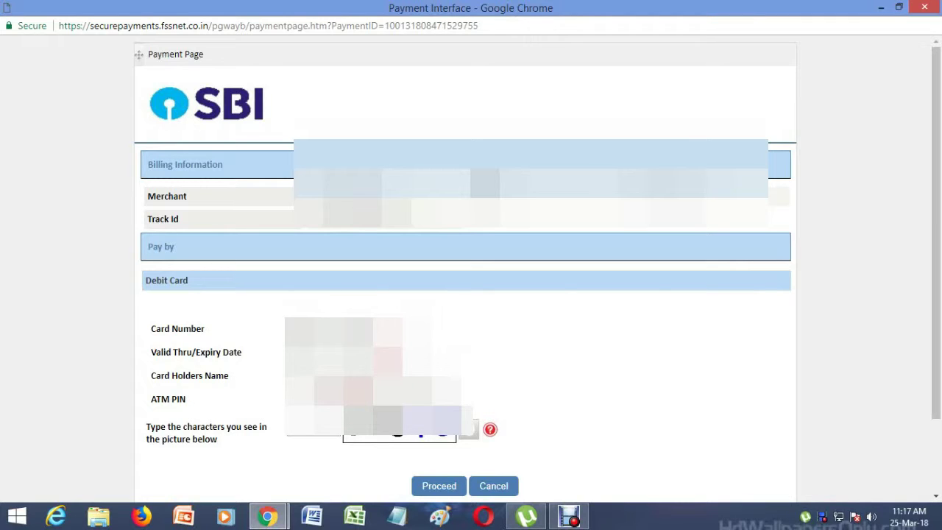
pyautogui.hotkey('alt', 'Down')
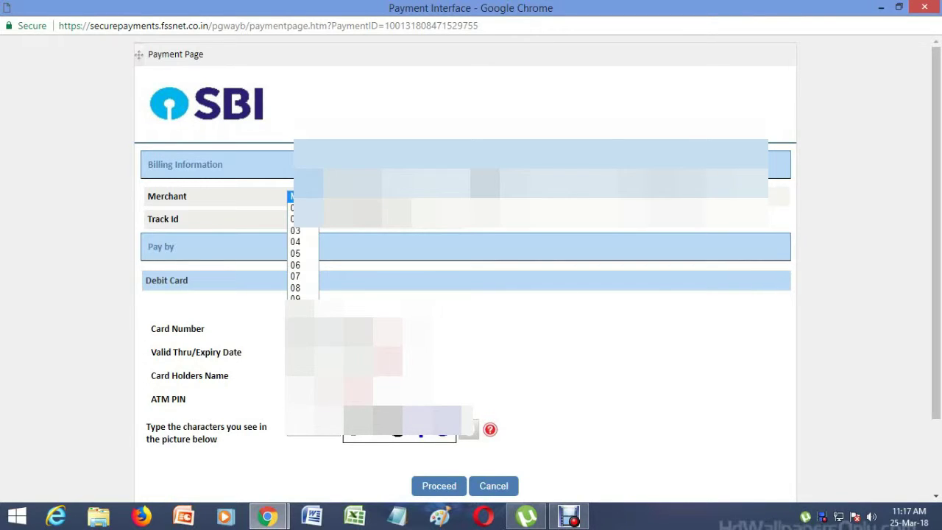
pyautogui.press('Tab')
pyautogui.hotkey('alt', 'Down')
pyautogui.press('Down')
pyautogui.press('Down')
pyautogui.press('Down')
pyautogui.press('Down')
pyautogui.press('Down')
pyautogui.press('Down')
pyautogui.press('Down')
pyautogui.press('Down')
pyautogui.press('Down')
pyautogui.press('Down')
pyautogui.press('Down')
pyautogui.press('Down')
pyautogui.press('Down')
pyautogui.press('Down')
pyautogui.press('Down')
pyautogui.press('Down')
pyautogui.press('Down')
pyautogui.press('Down')
pyautogui.press('Down')
pyautogui.press('Down')
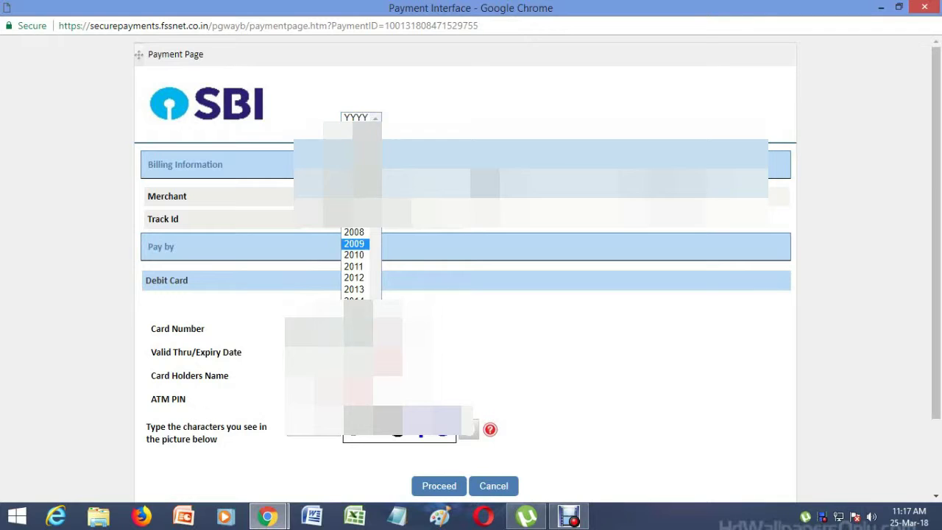
pyautogui.press('Up')
pyautogui.press('Up')
pyautogui.press('Up')
pyautogui.press('Up')
pyautogui.press('Up')
pyautogui.press('Up')
pyautogui.press('Up')
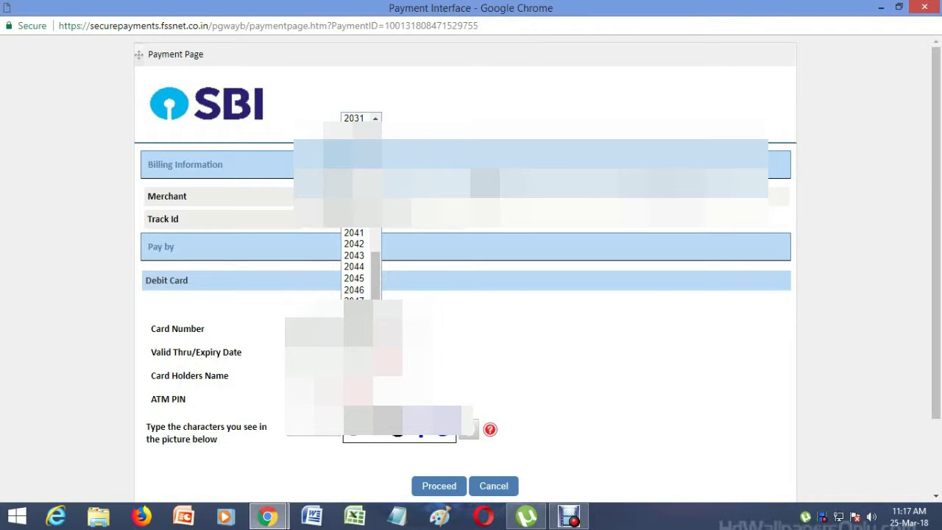
pyautogui.press('Down')
pyautogui.press('Down')
pyautogui.press('Down')
pyautogui.press('Down')
pyautogui.press('Down')
pyautogui.press('Down')
pyautogui.press('Down')
pyautogui.press('Down')
pyautogui.press('Down')
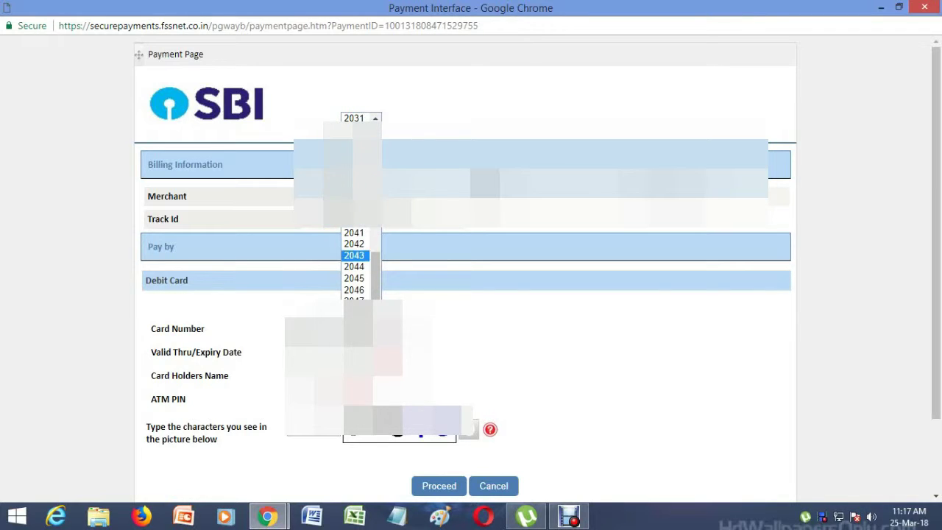
pyautogui.press('Up')
pyautogui.press('Up')
pyautogui.press('Up')
pyautogui.press('Up')
pyautogui.press('Up')
pyautogui.press('Up')
pyautogui.press('Up')
pyautogui.press('Up')
pyautogui.press('Up')
pyautogui.press('Return')
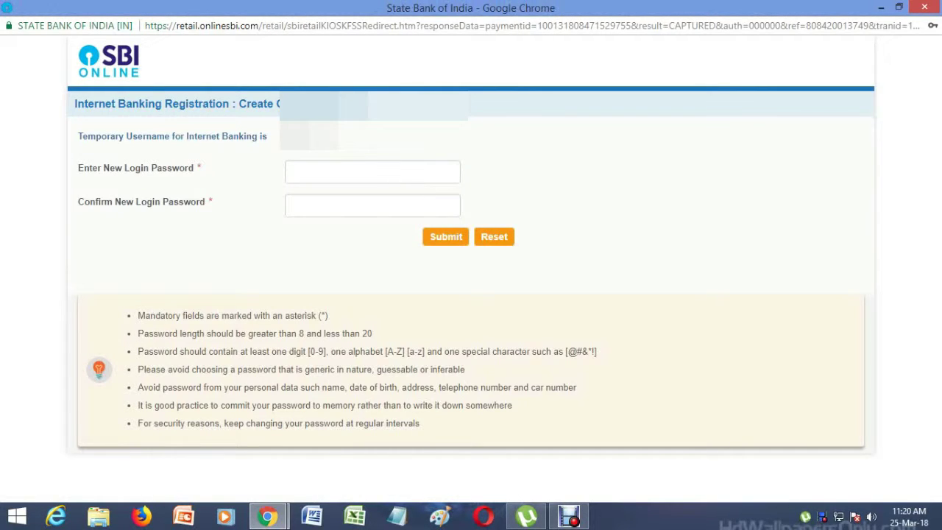
# Enter a new login password in both password fields and submit it
pyautogui.click(331, 171)
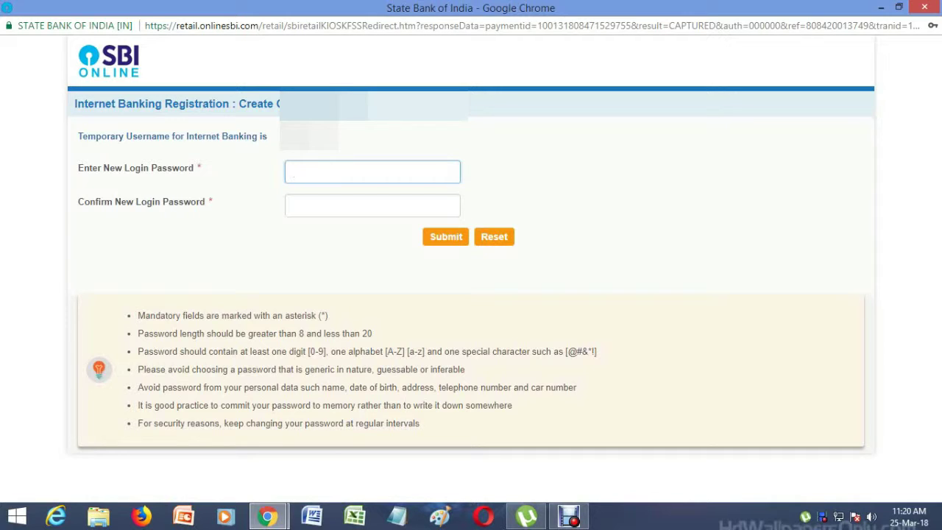
pyautogui.click(372, 205)
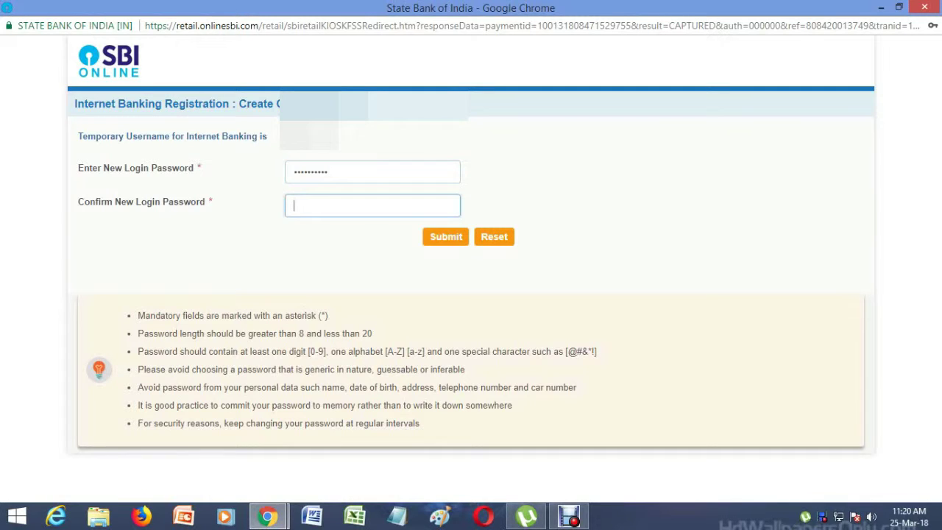
pyautogui.press('Return')
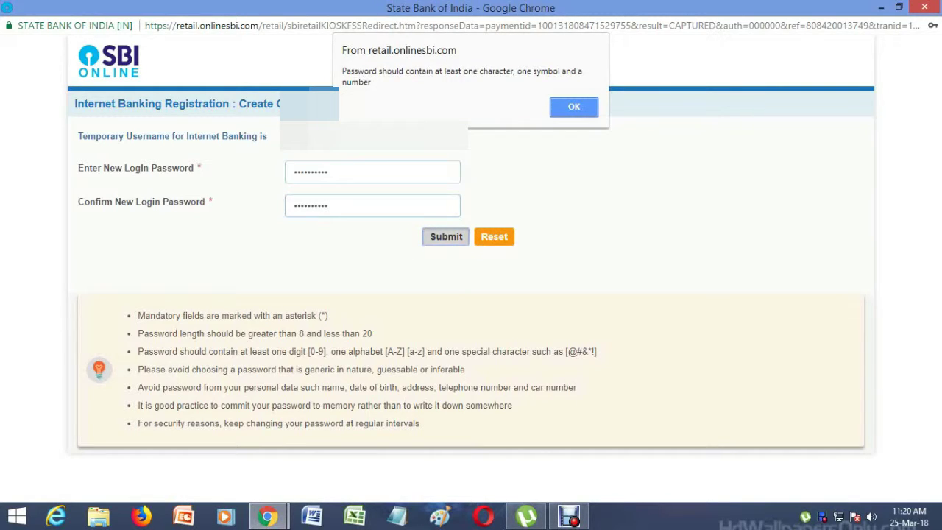
# Dismiss the password-rules warning, add a special character to both fields, and resubmit
pyautogui.press('Return')
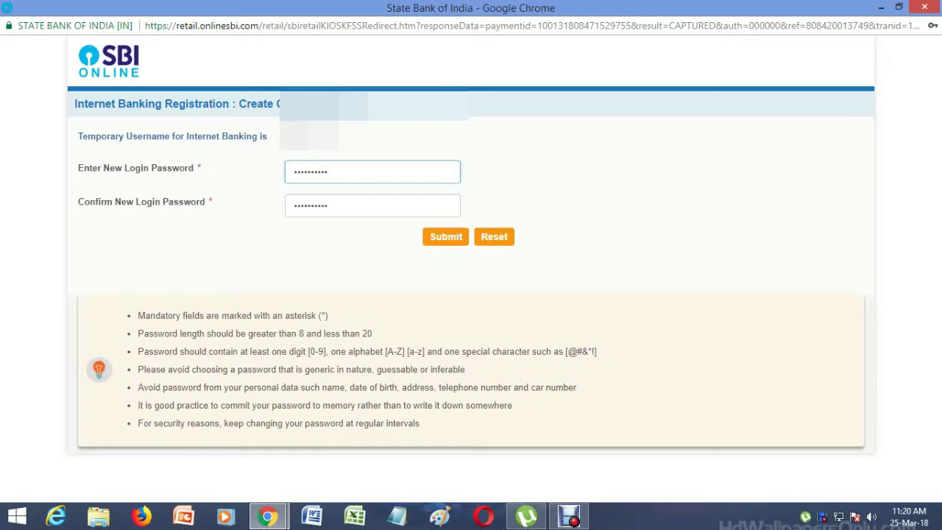
pyautogui.click(329, 206)
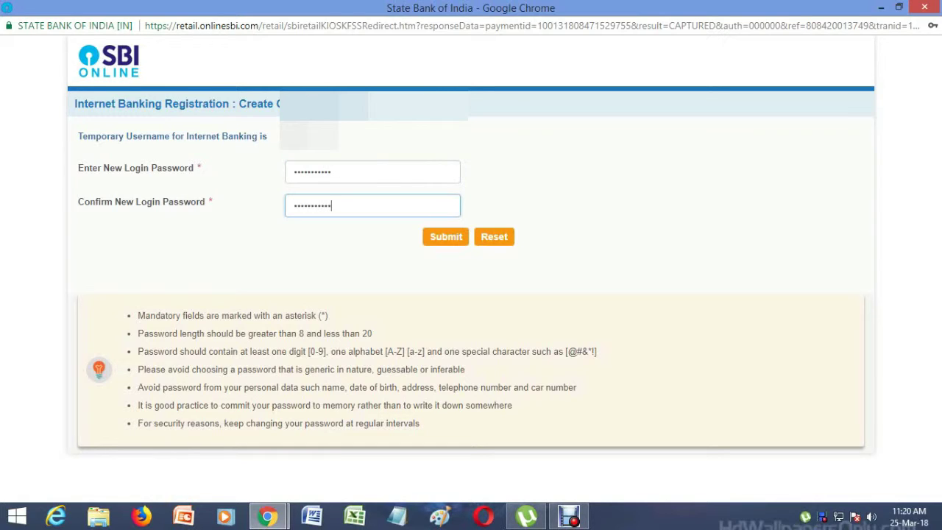
pyautogui.press('Return')
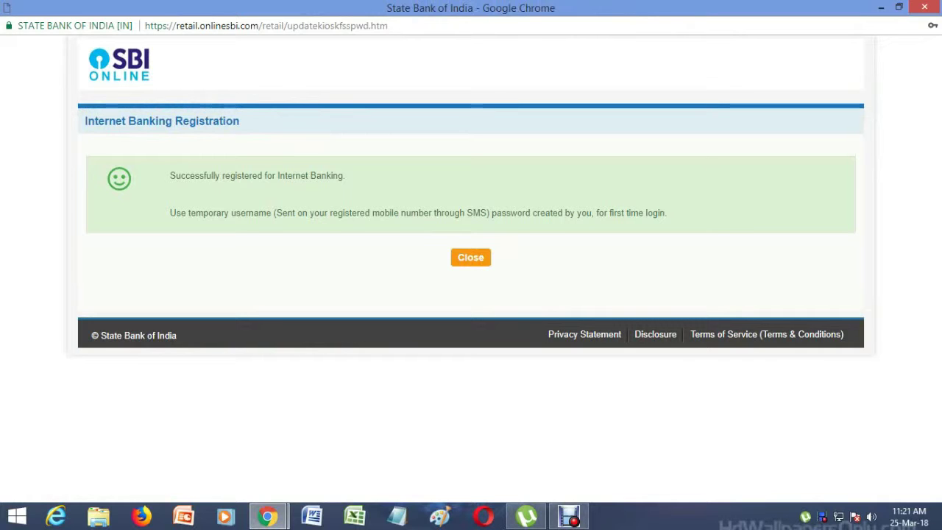
# Dismiss the registration success message and log in with the temporary username and password
pyautogui.click(470, 257)
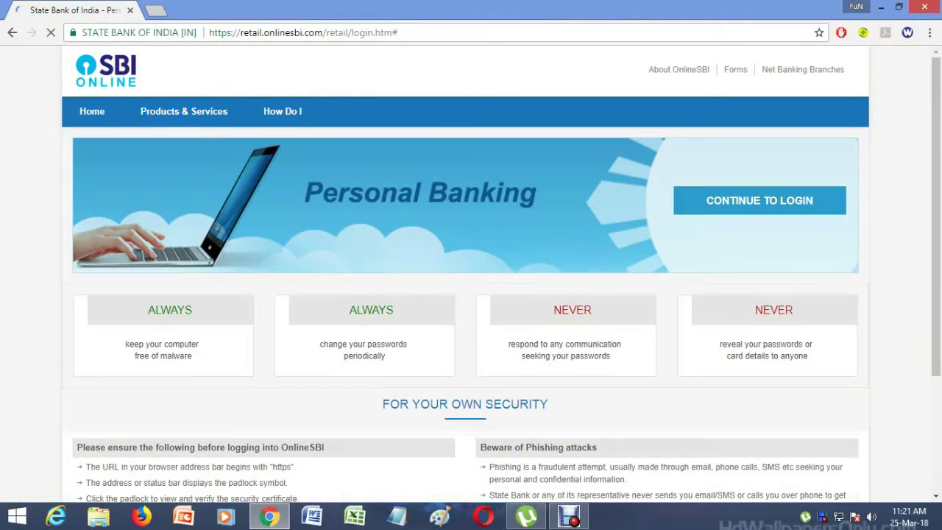
pyautogui.click(759, 200)
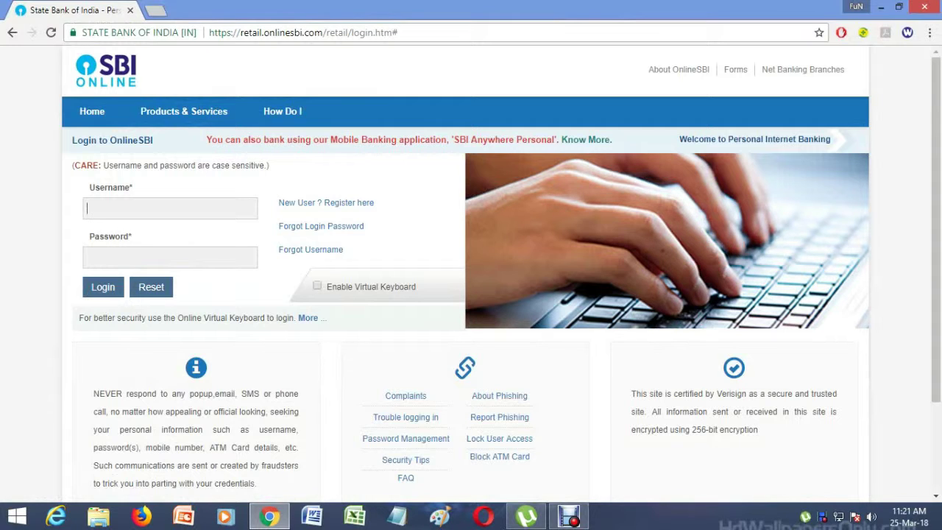
pyautogui.write('3')
pyautogui.press('BackSpace')
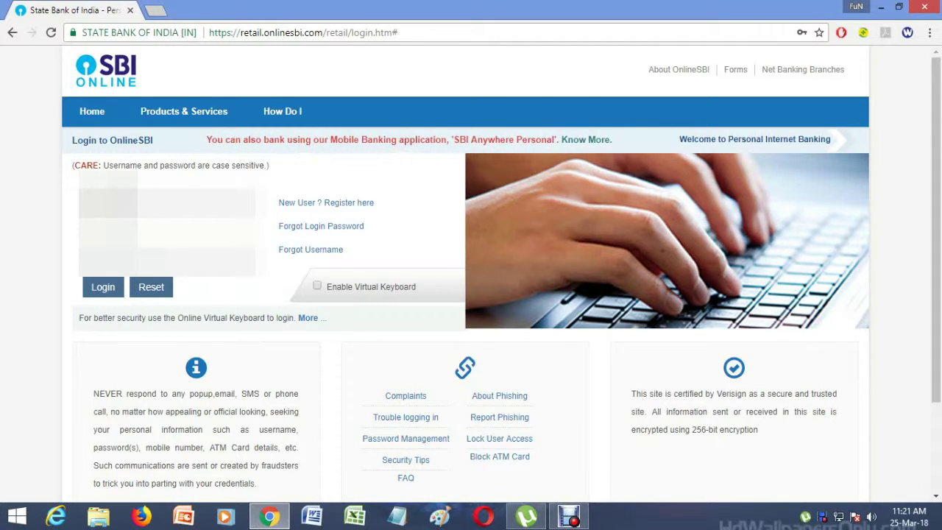
pyautogui.press('Return')
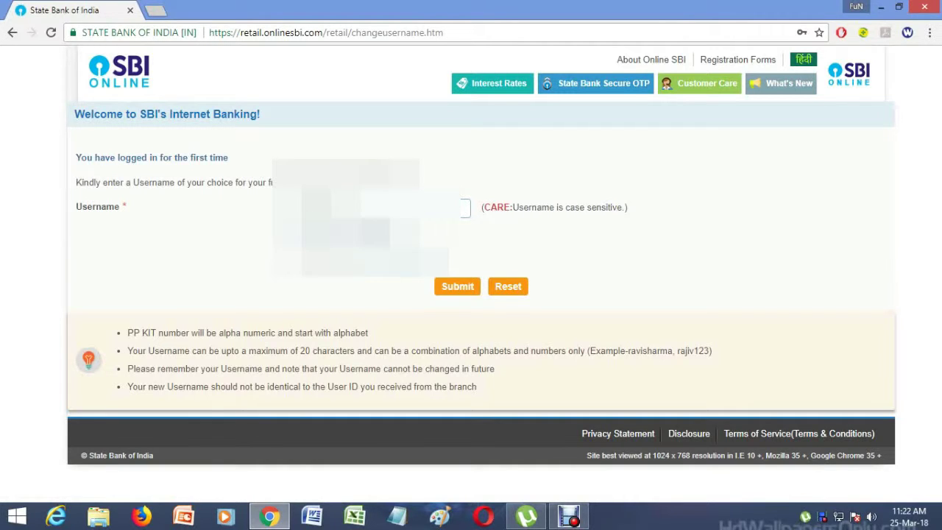
# Check that the chosen permanent username is available and submit it
pyautogui.click(375, 230)
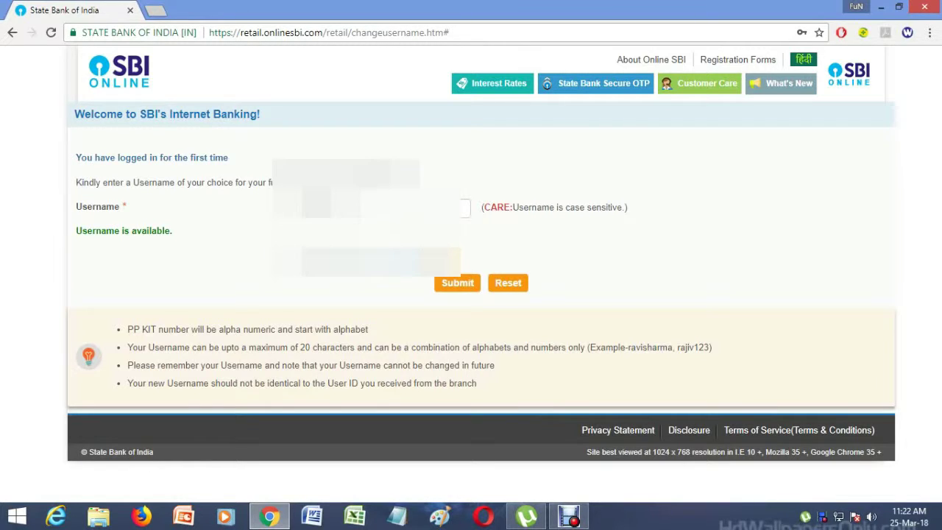
pyautogui.press('Return')
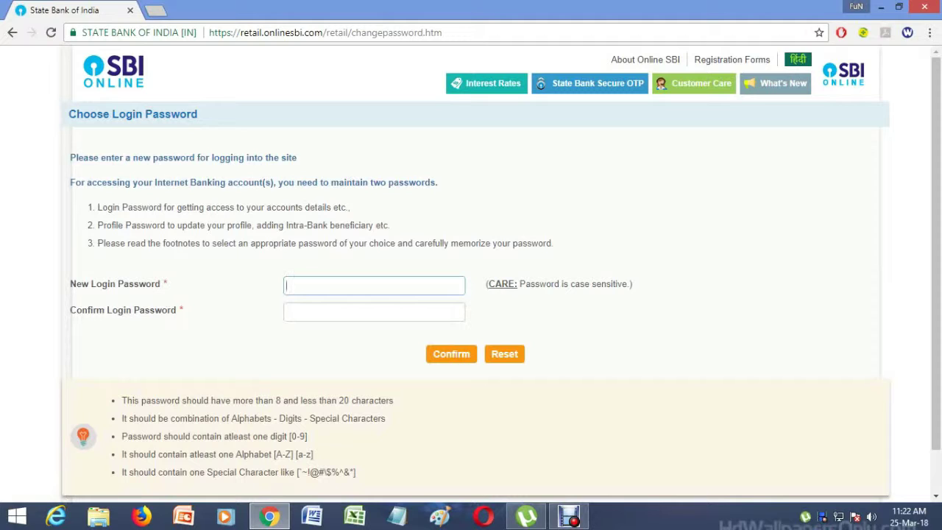
# Enter the new login password in both New and Confirm Login Password fields and submit
pyautogui.write('•••••')
pyautogui.press('BackSpace')
pyautogui.press('BackSpace')
pyautogui.press('BackSpace')
pyautogui.press('BackSpace')
pyautogui.press('BackSpace')
pyautogui.write('•••••••••••')
pyautogui.click(374, 311)
pyautogui.write('••')
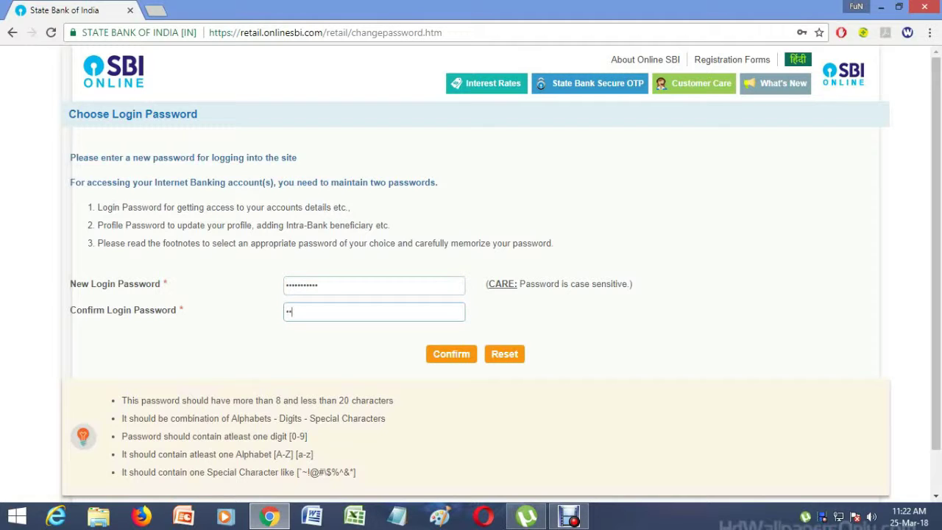
pyautogui.write('•••••••••')
pyautogui.press('Return')
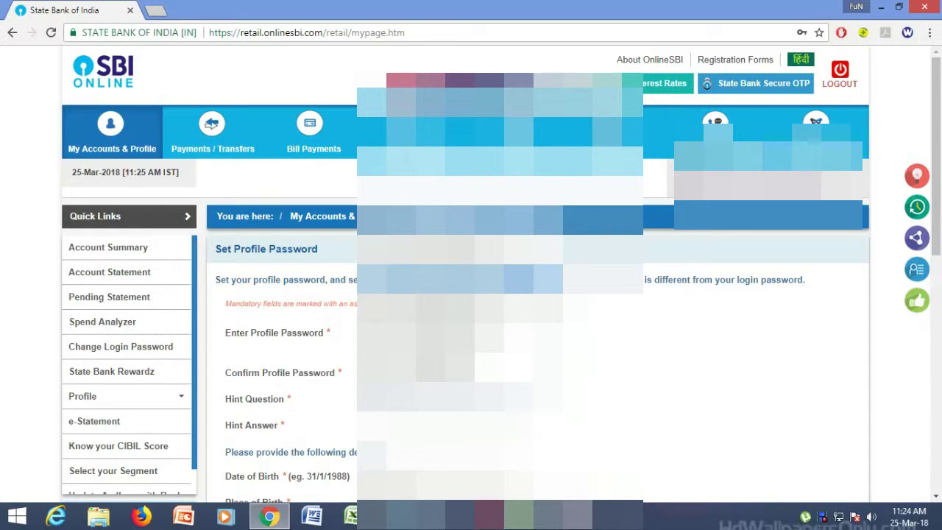
# Submit the profile password details and accept the offer to upgrade transaction rights
pyautogui.scroll(-3, 471, 294)
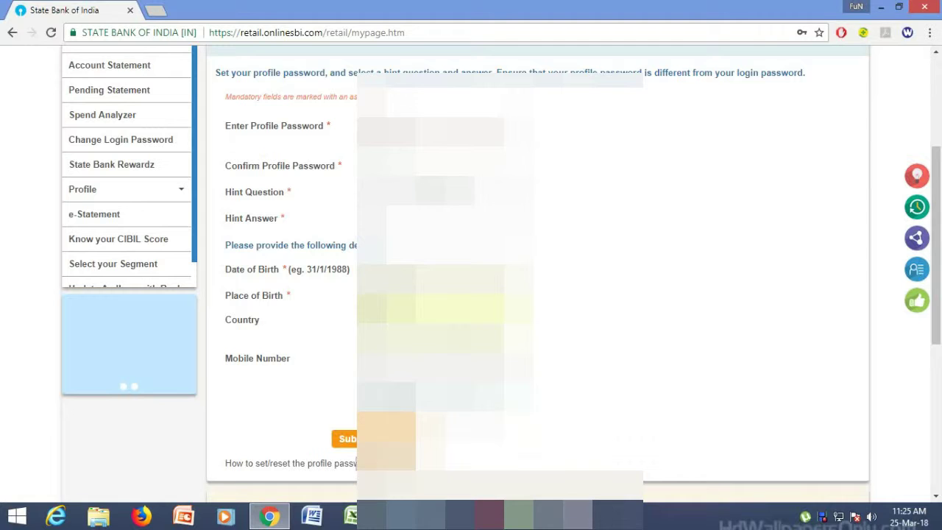
pyautogui.click(346, 438)
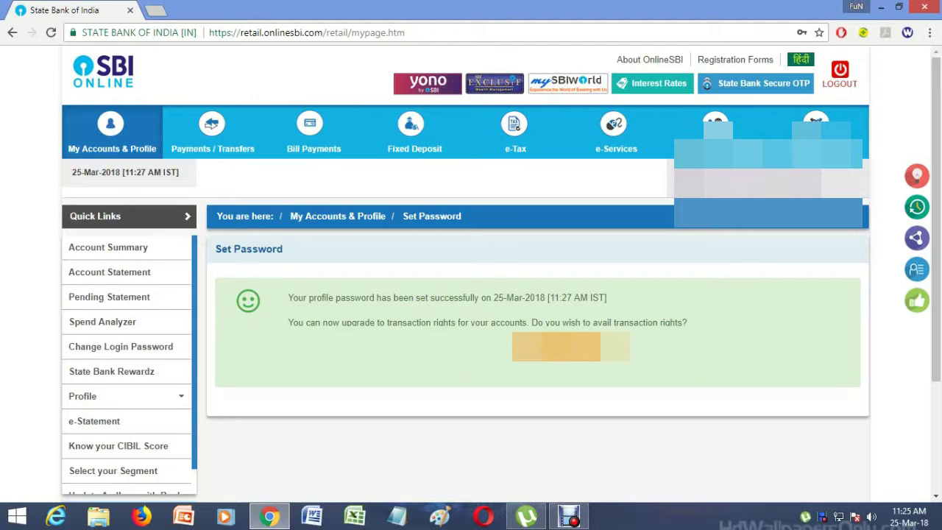
pyautogui.press('Return')
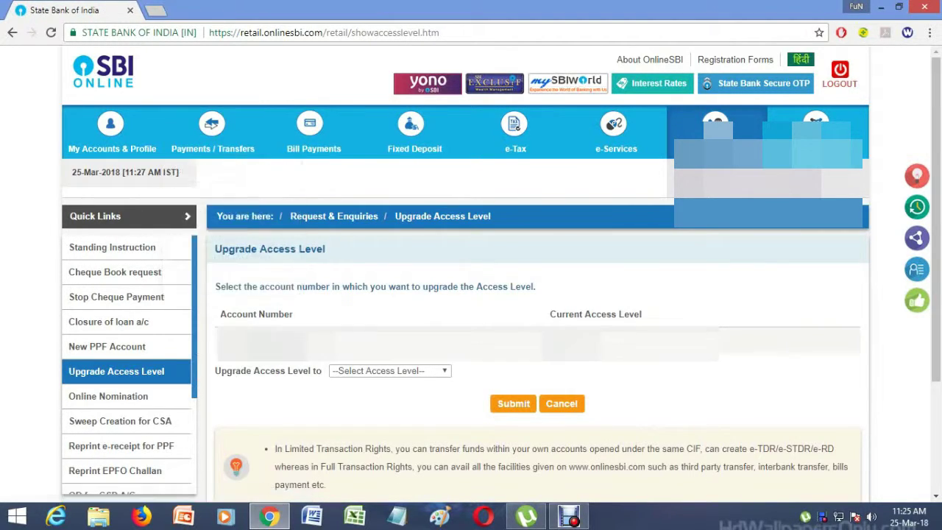
# Request an upgrade to Full Transaction Rights and start entering the one-time password
pyautogui.click(389, 370)
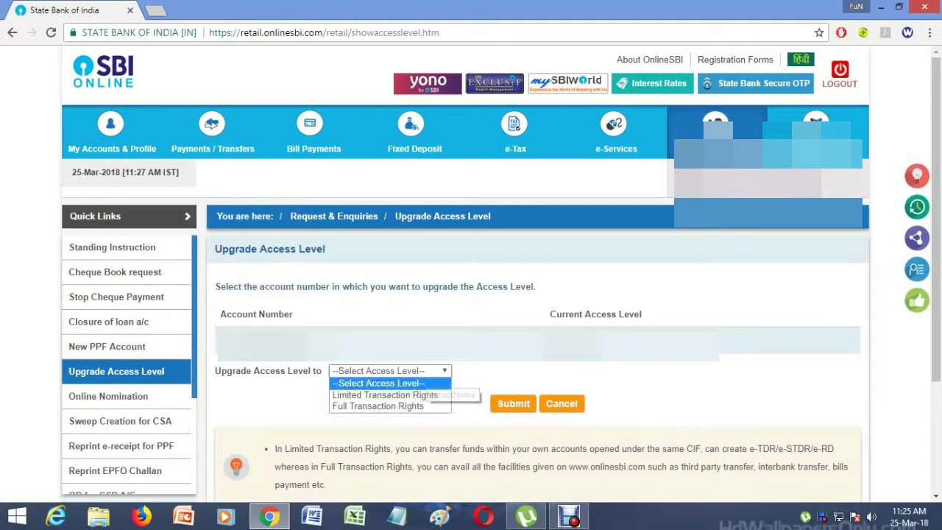
pyautogui.press('Down')
pyautogui.press('Down')
pyautogui.press('Return')
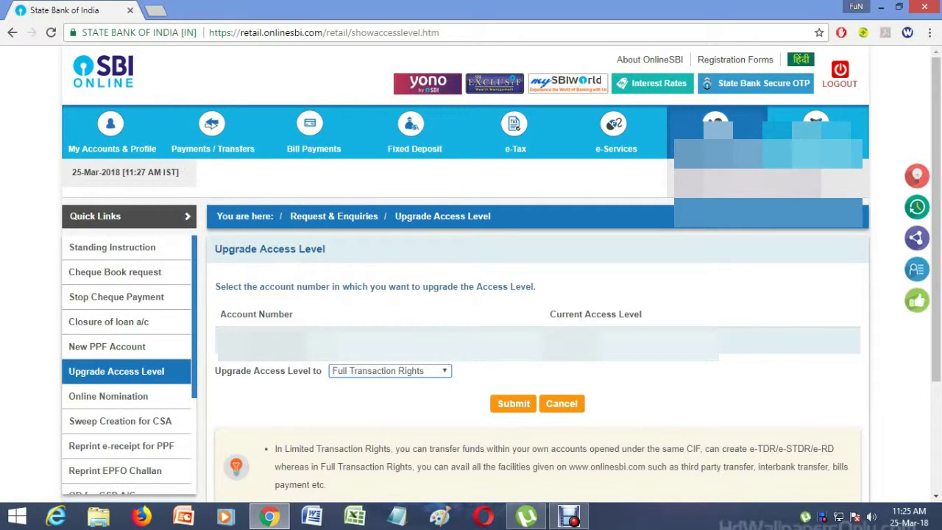
pyautogui.press('Return')
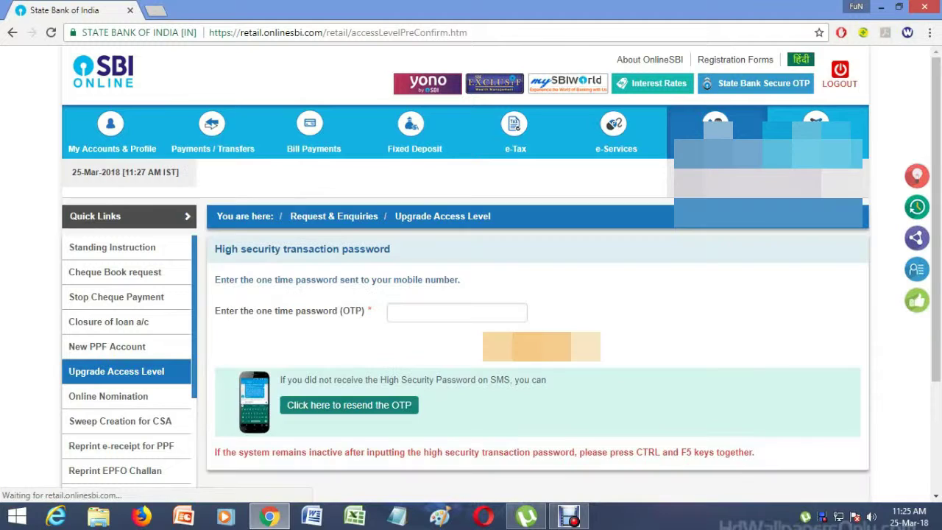
pyautogui.click(456, 312)
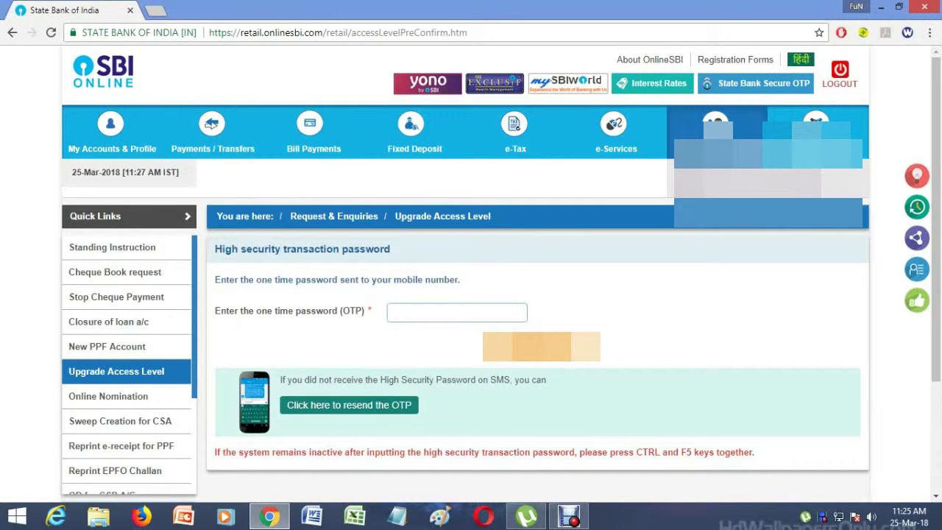